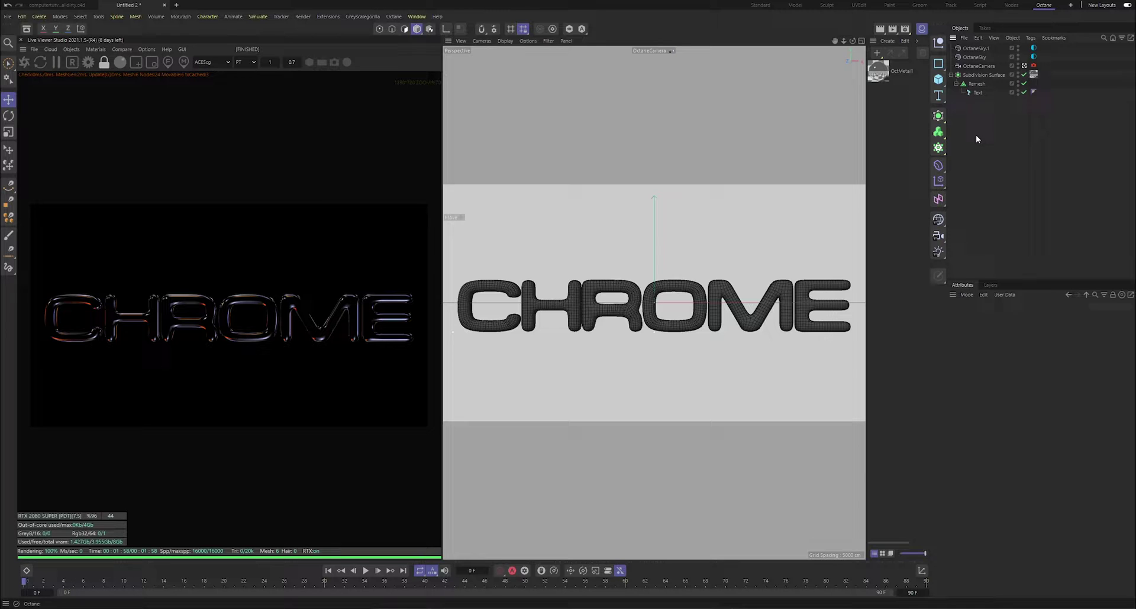
- Rotate the OctaneSky environment tag's RotX to about 0.341 for orange reflections on CHROME
click(1033, 56)
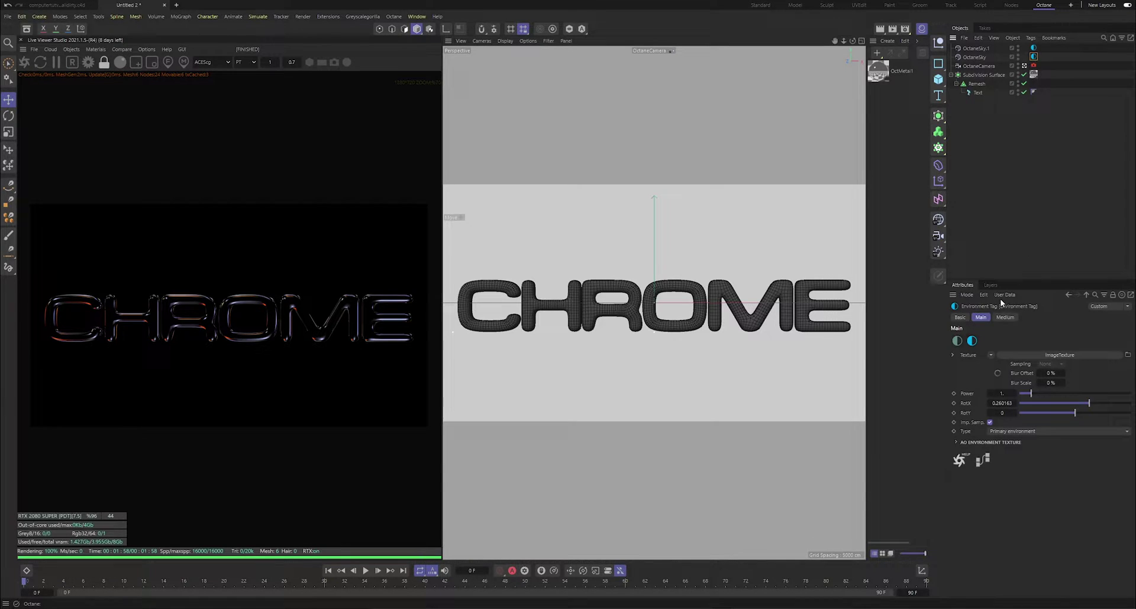
mouse_move(1086, 405)
mouse_down()
mouse_move(1025, 406)
mouse_move(1110, 402)
mouse_move(1083, 403)
mouse_up()
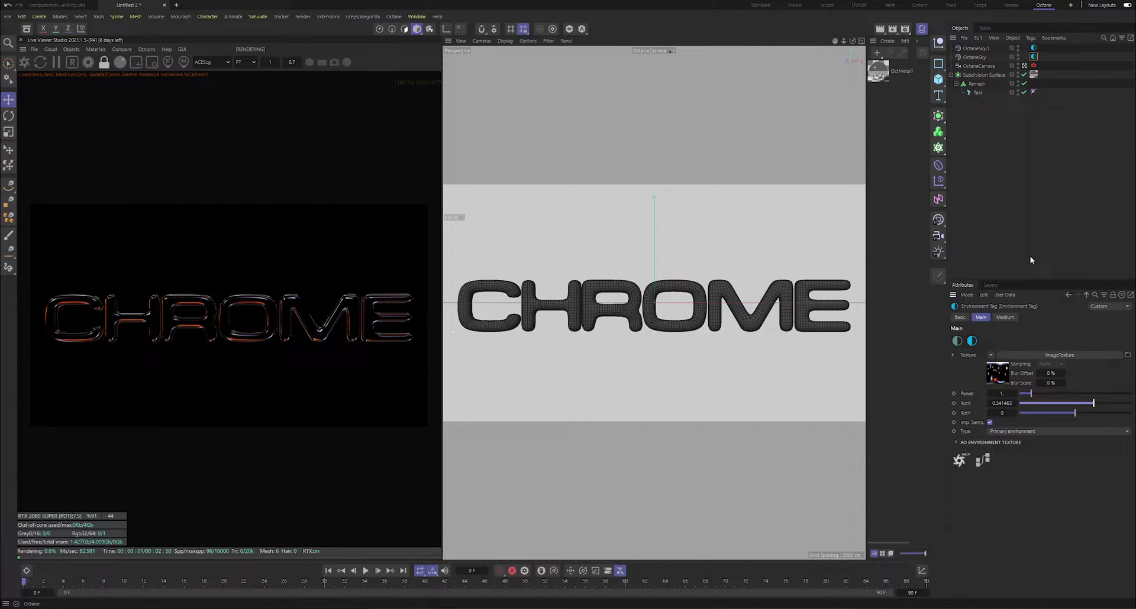
click(1004, 177)
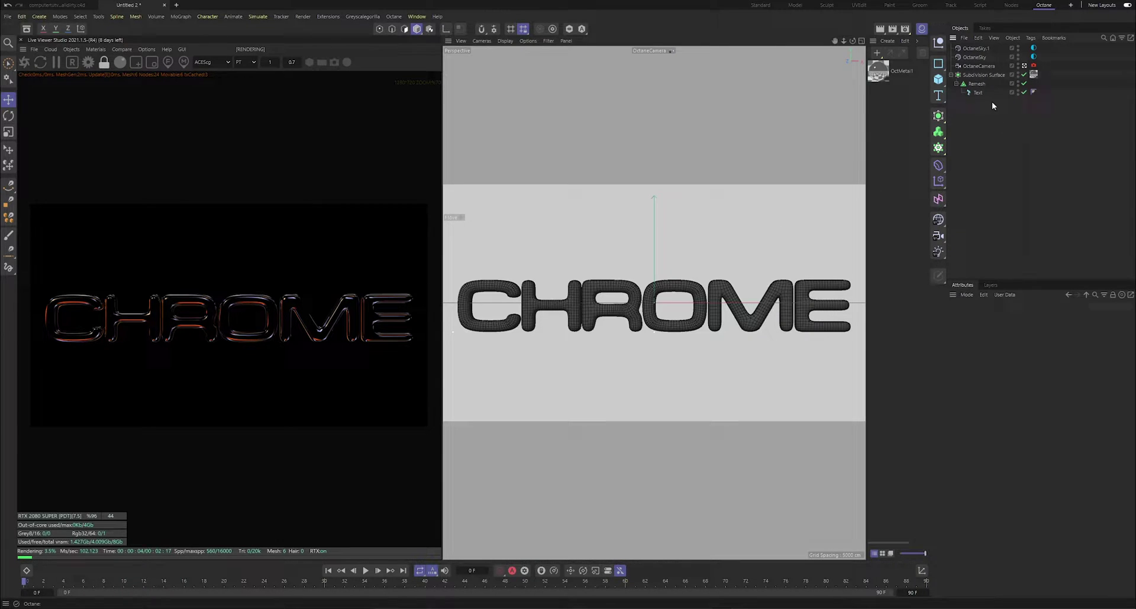
- Delete the CHROME Subdivision Surface and both OctaneSky objects, leaving the OctaneCamera
click(980, 75)
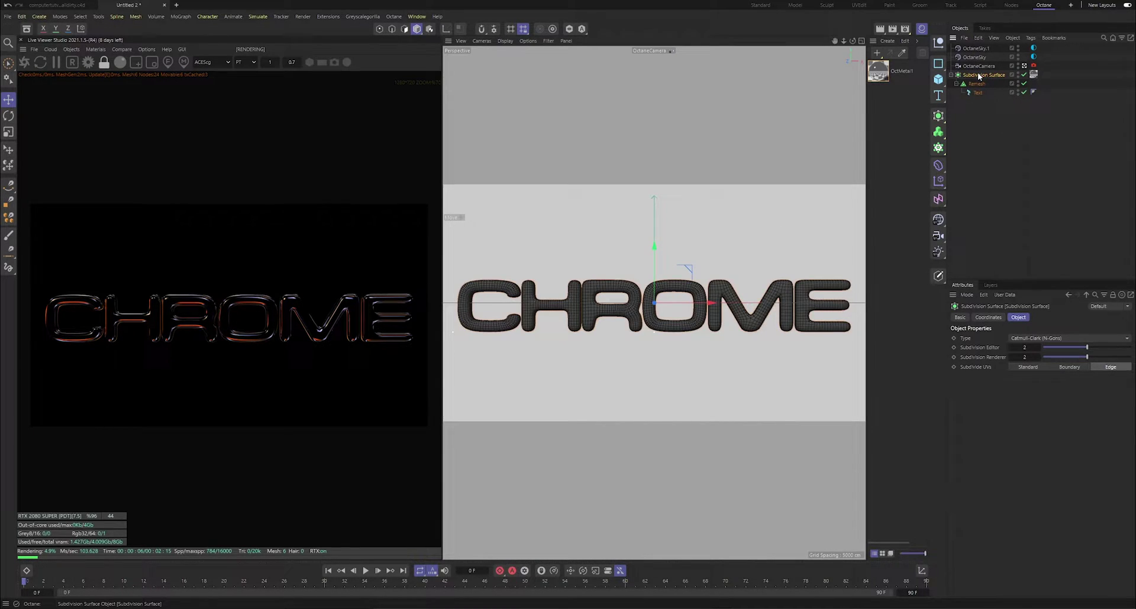
key(Delete)
key(v)
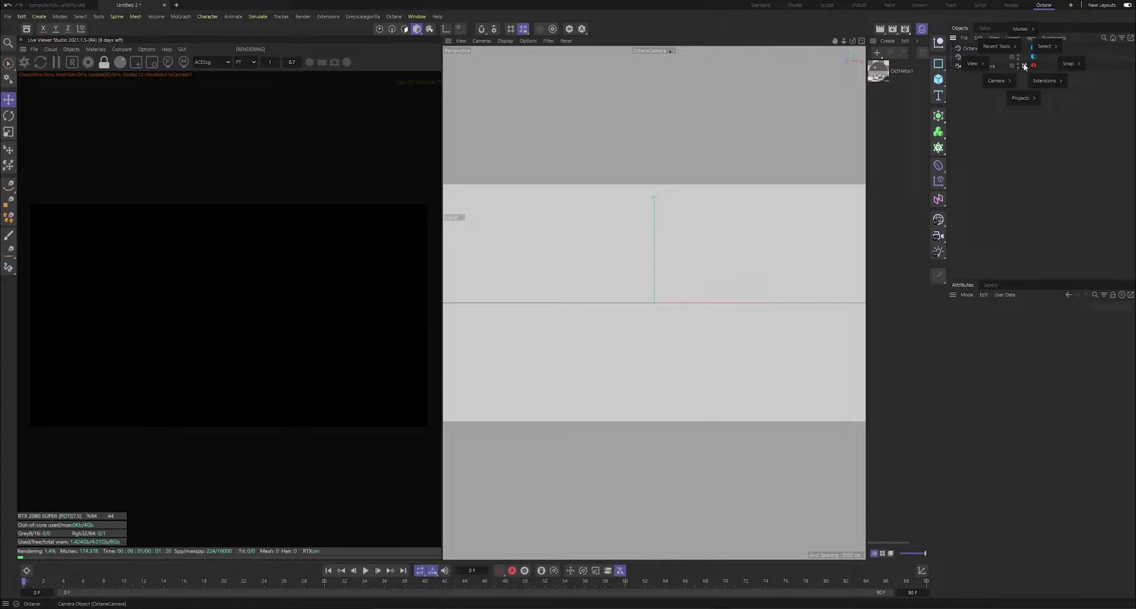
click(1024, 66)
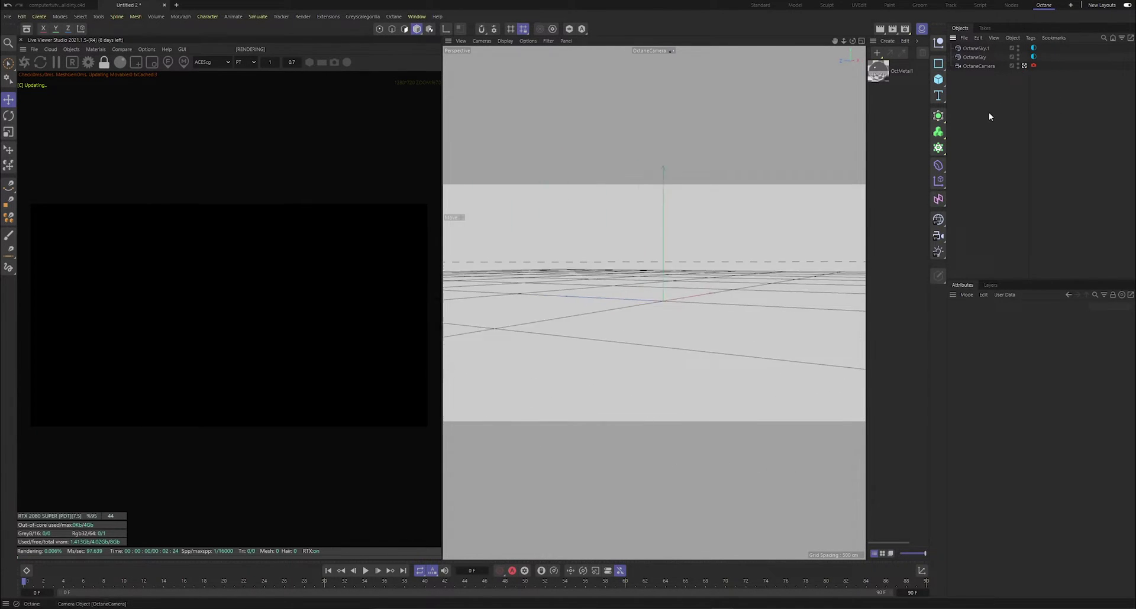
click(977, 57)
shift+click(975, 48)
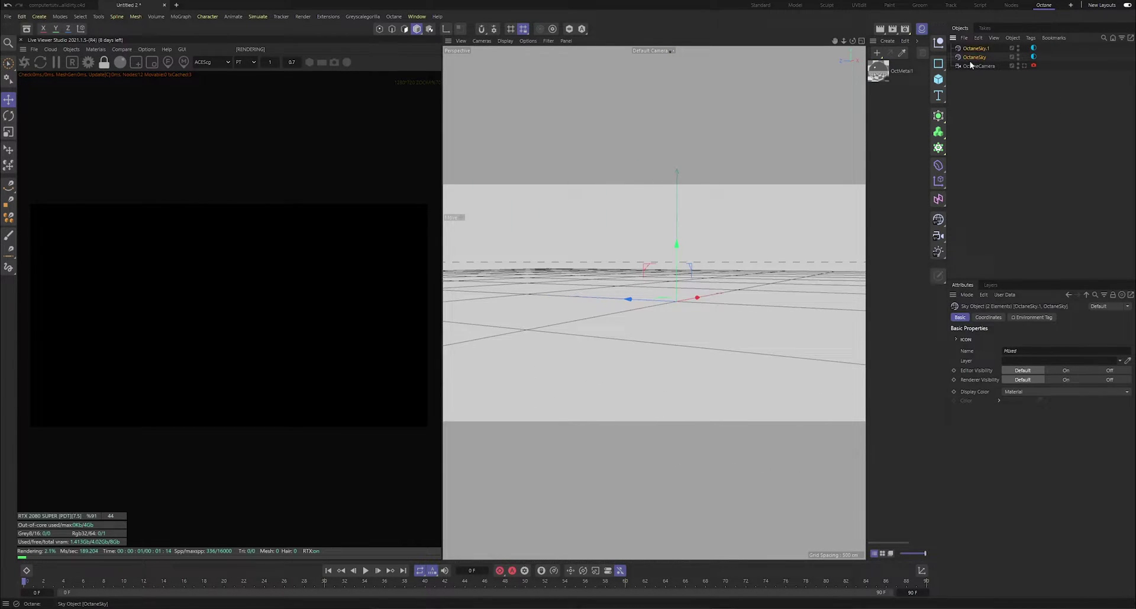
key(Delete)
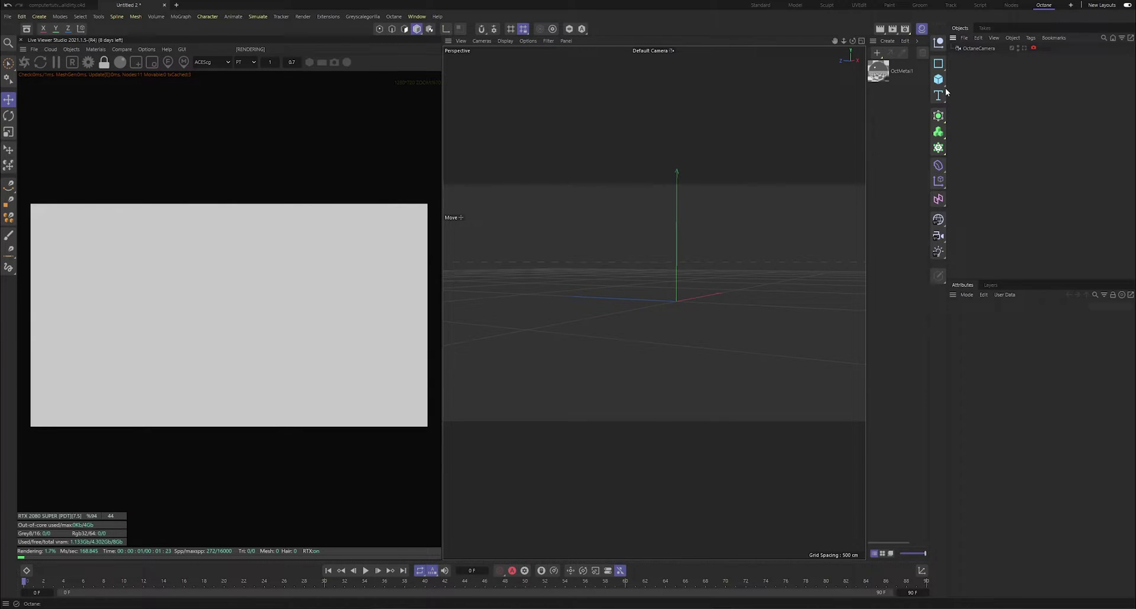
- Create a Text object reading 'chrome' in the Odysseus font with Middle alignment
click(939, 95)
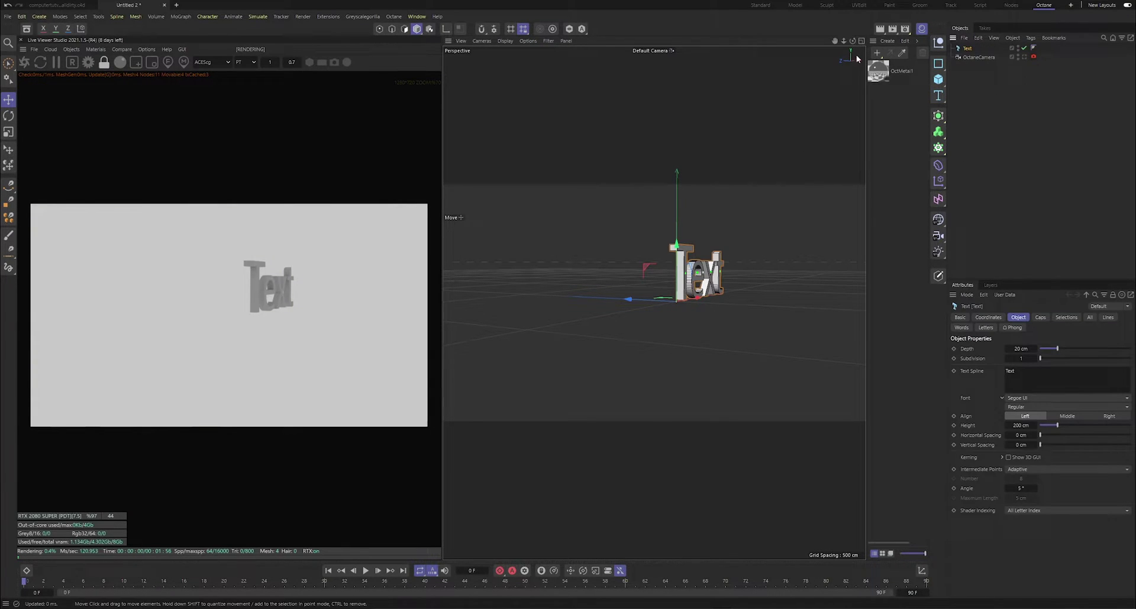
alt+drag(710, 266, 660, 295)
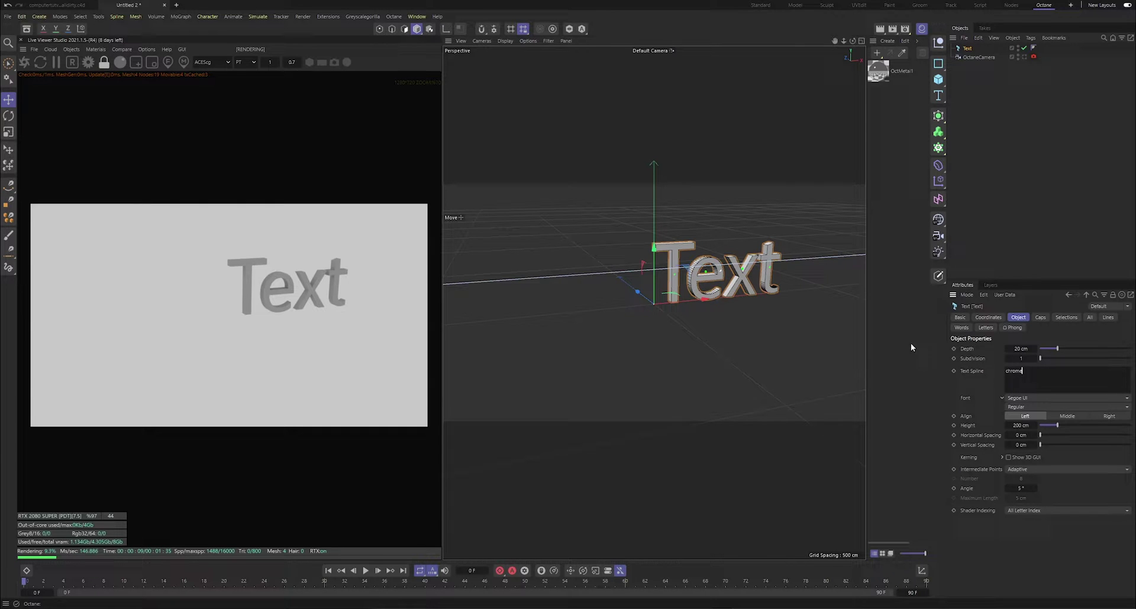
click(967, 383)
click(1024, 398)
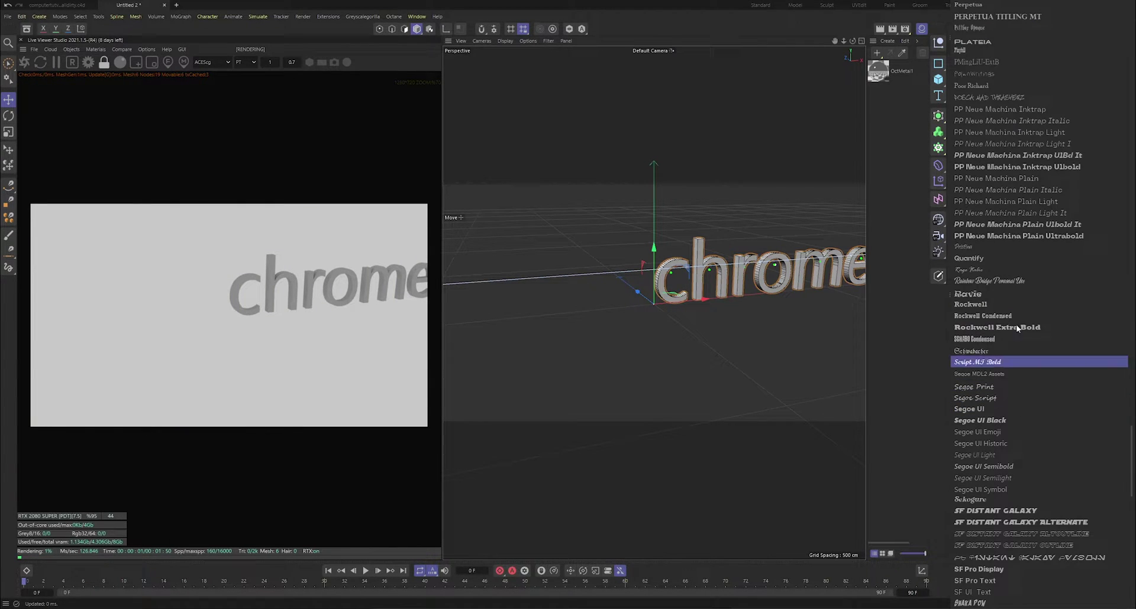
scroll(1018, 303, up, 5)
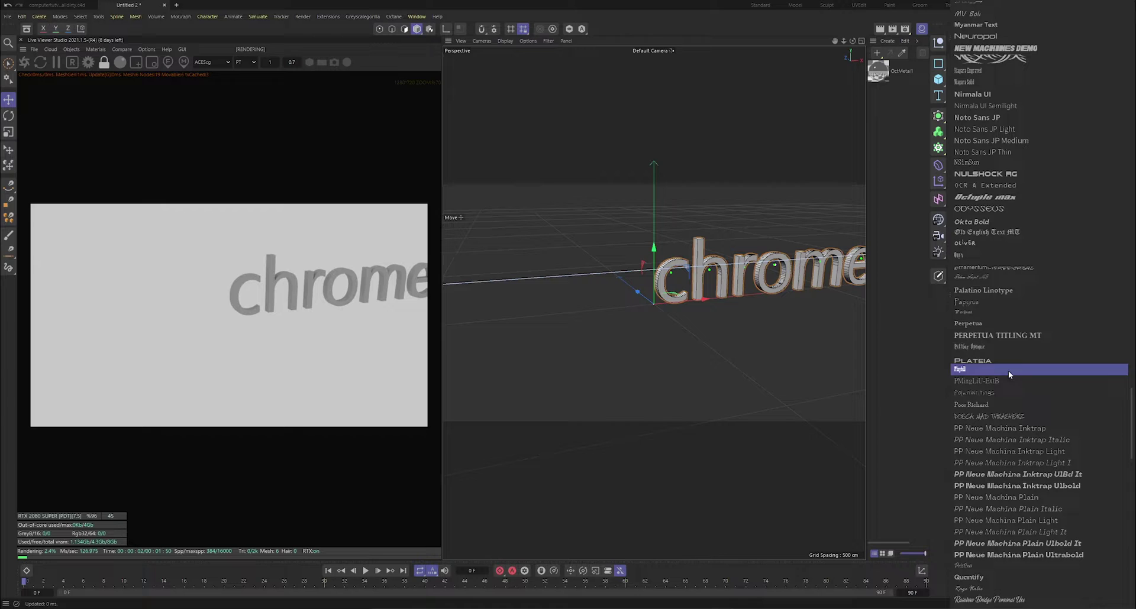
scroll(1014, 254, up, 2)
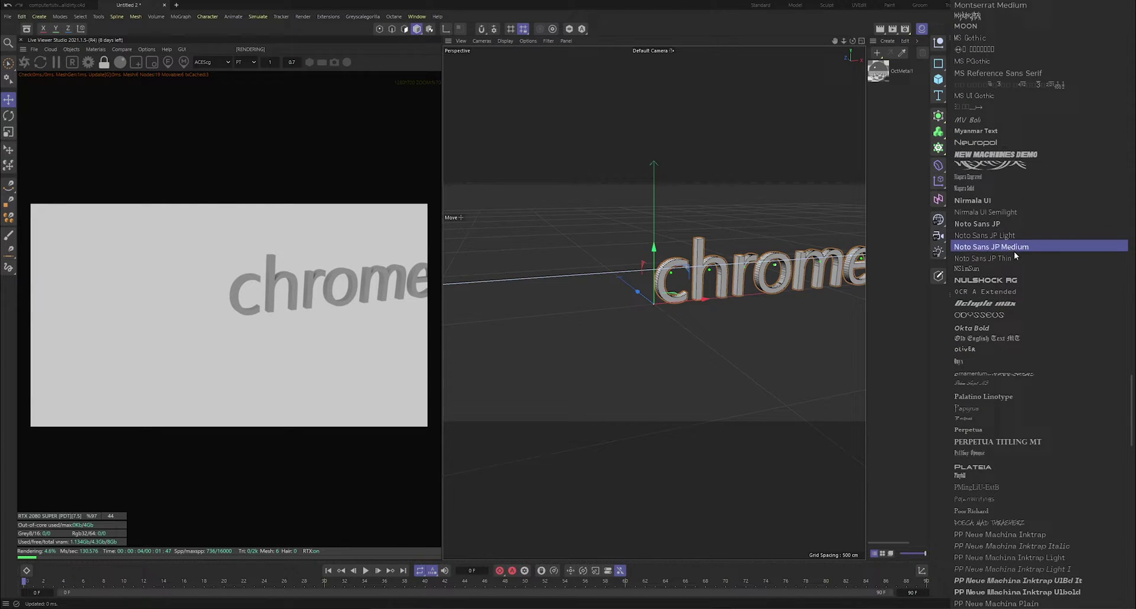
click(1003, 317)
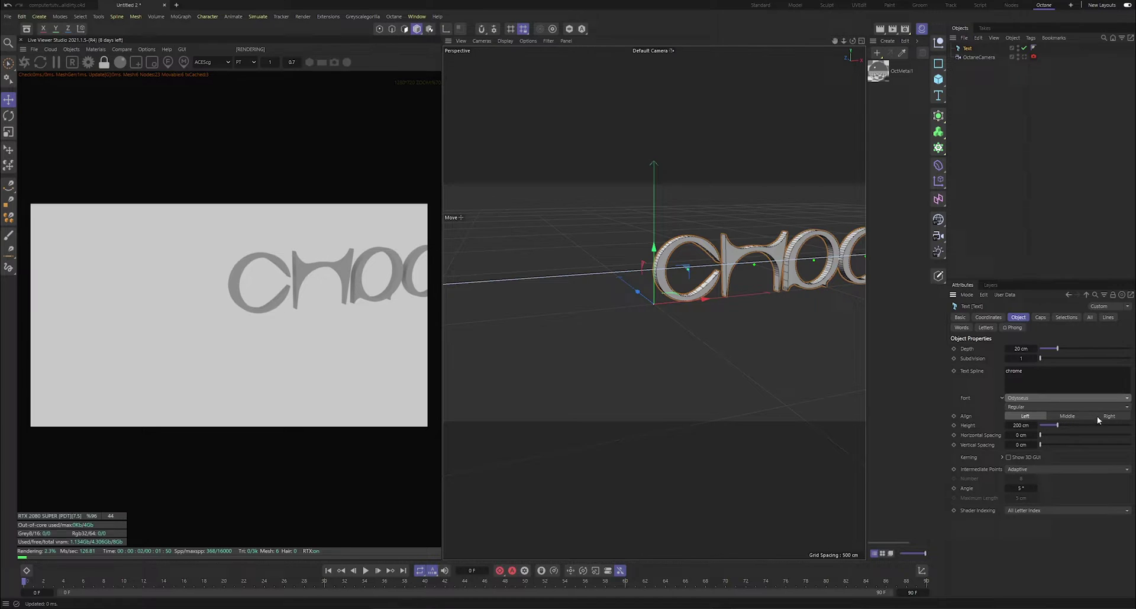
click(1068, 416)
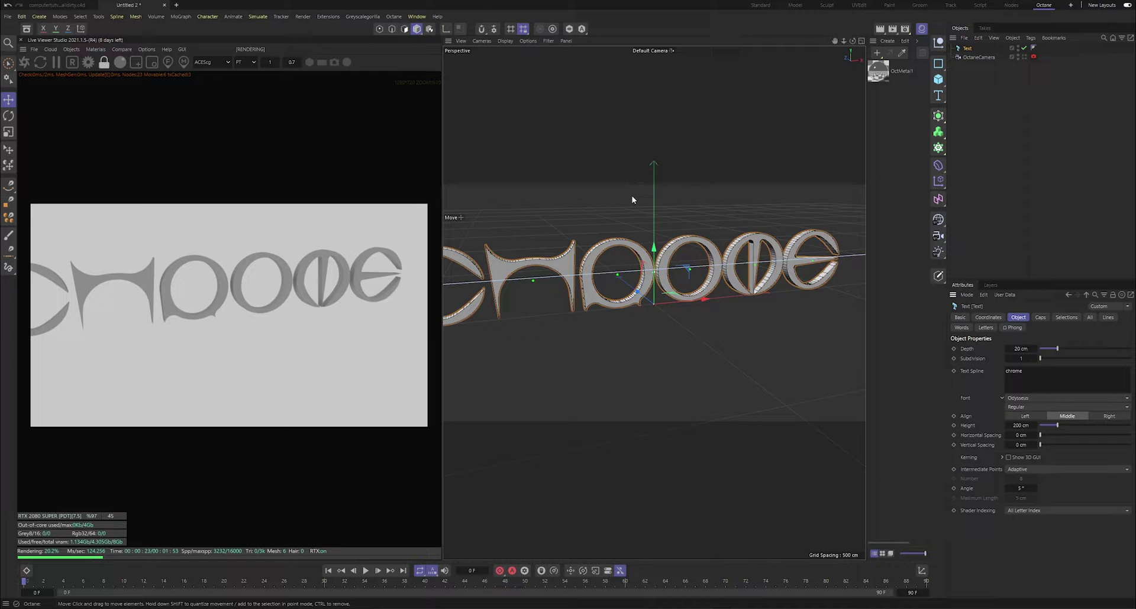
- Move the chrome text down in the OctaneCamera view and place Text below OctaneCamera
mouse_move(852, 41)
mouse_down()
mouse_move(840, 47)
mouse_move(850, 43)
mouse_up()
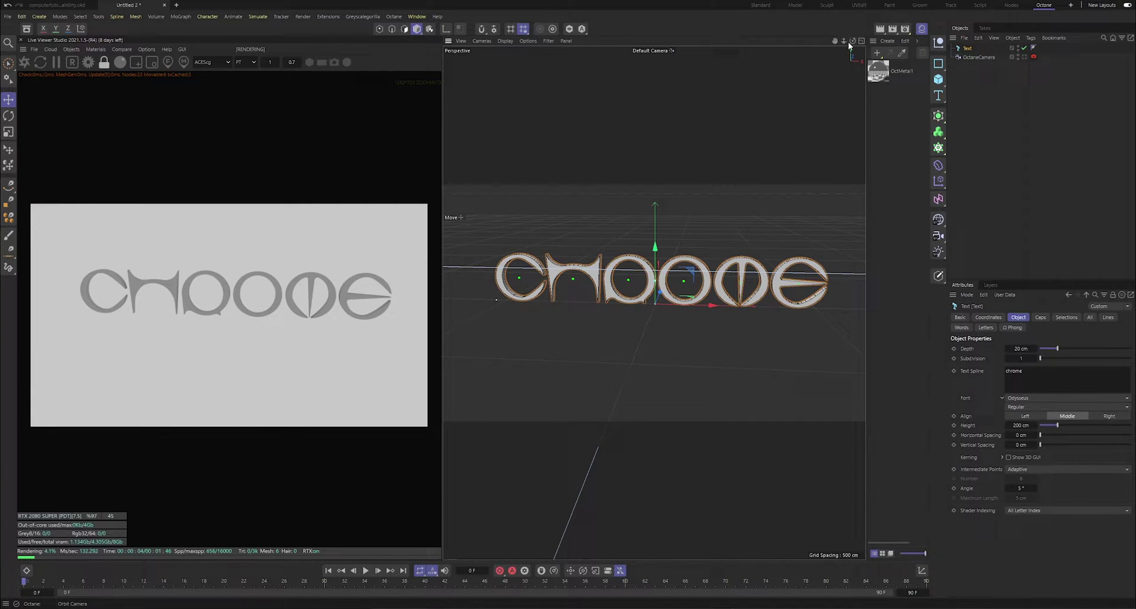
drag(844, 42, 846, 64)
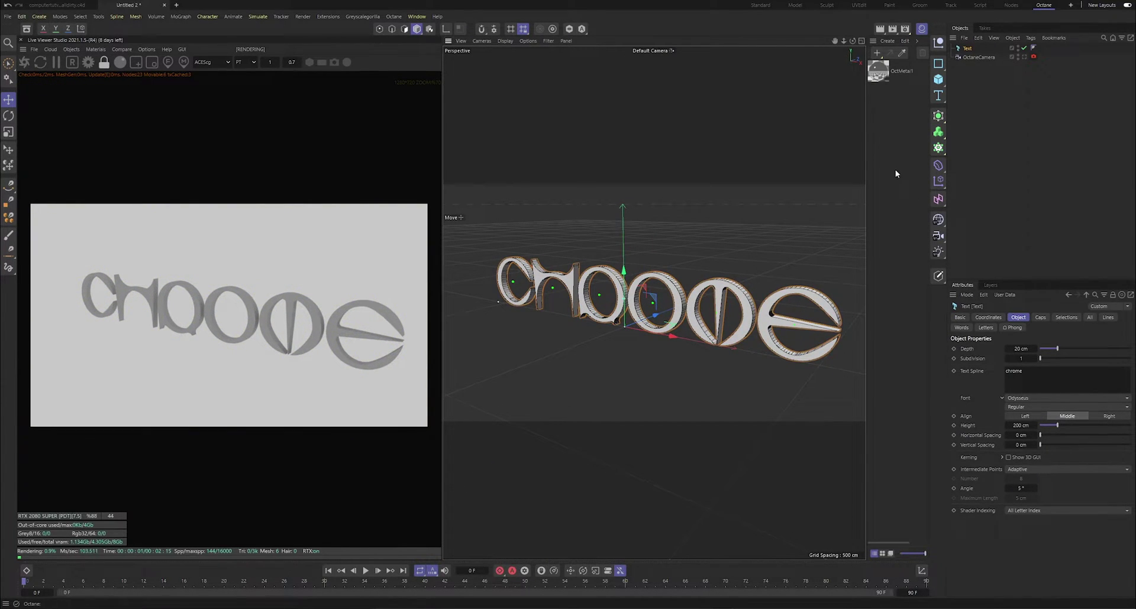
click(1024, 57)
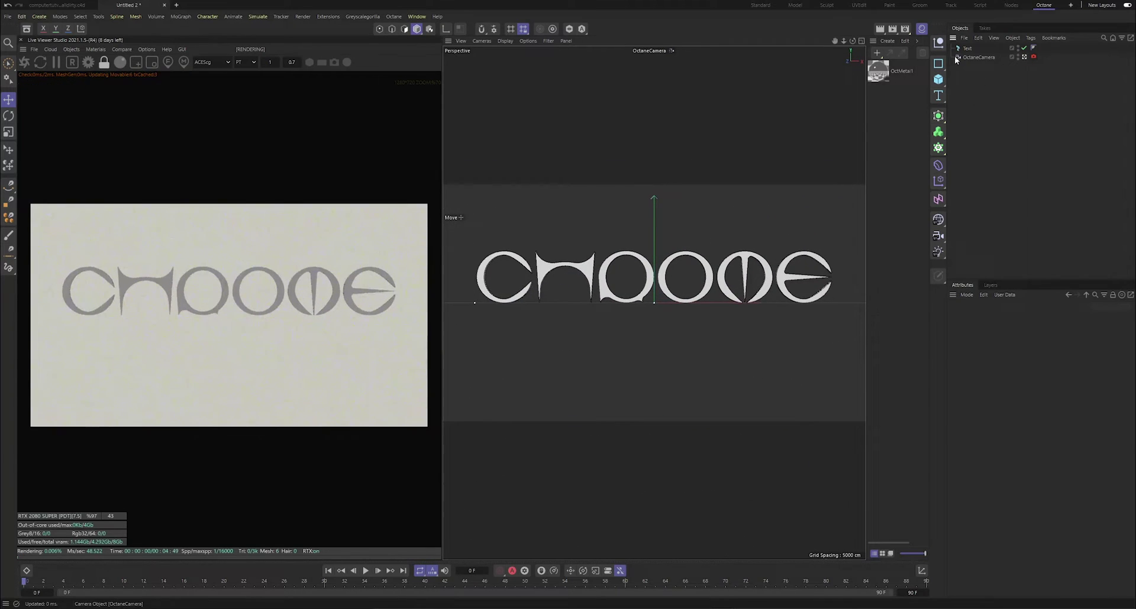
drag(653, 247, 645, 287)
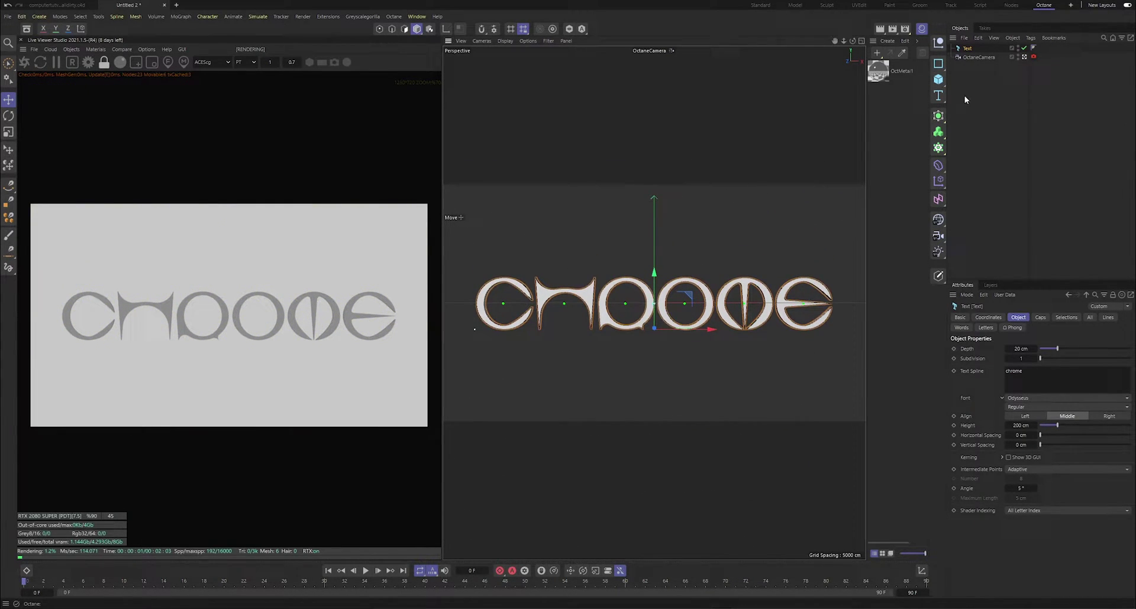
click(1015, 64)
click(1025, 57)
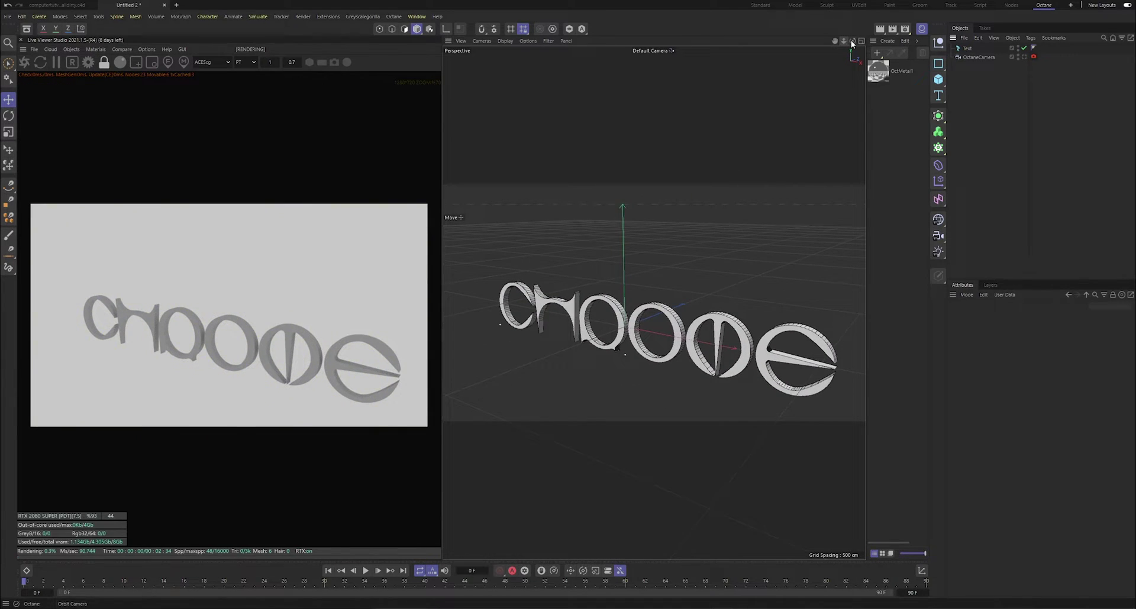
mouse_move(967, 49)
mouse_down()
mouse_move(949, 52)
mouse_move(970, 72)
mouse_move(970, 59)
mouse_up()
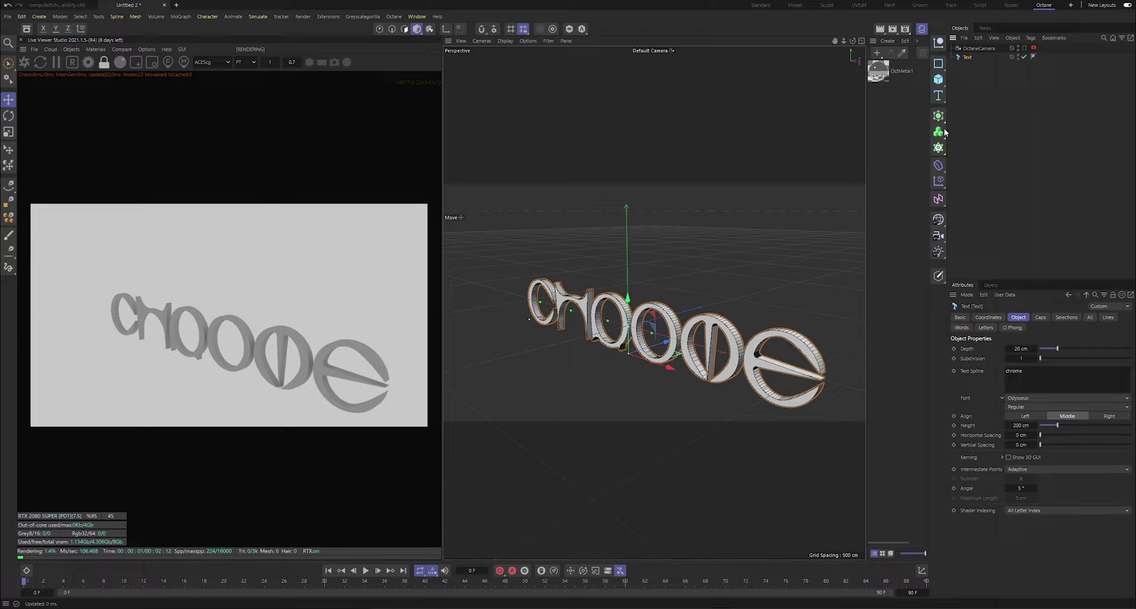
- Add a Remesh generator and make the Text object its child
click(938, 149)
mouse_move(940, 120)
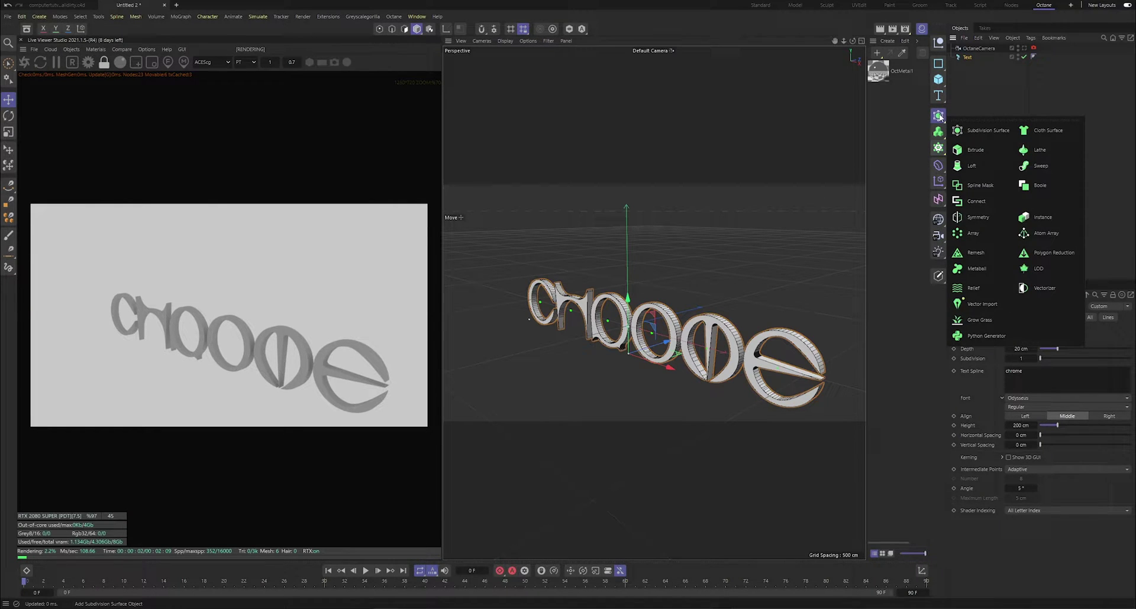
click(976, 248)
drag(968, 66, 972, 49)
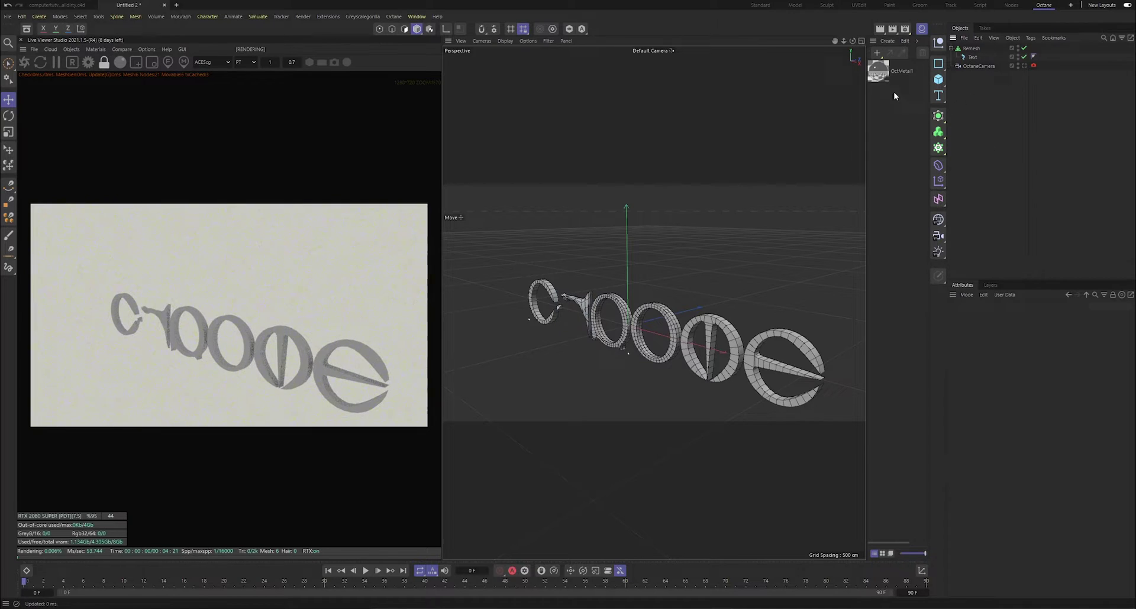
drag(859, 45, 888, 53)
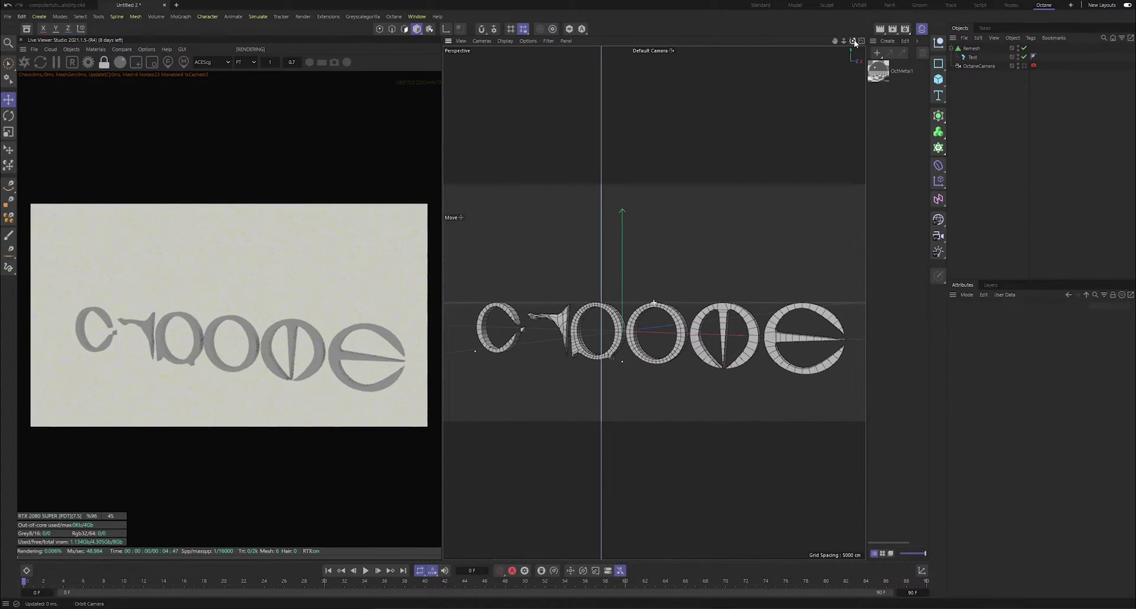
- Set the Remesh target to polygon count, trying 500 and 100 before settling on 1000
click(972, 49)
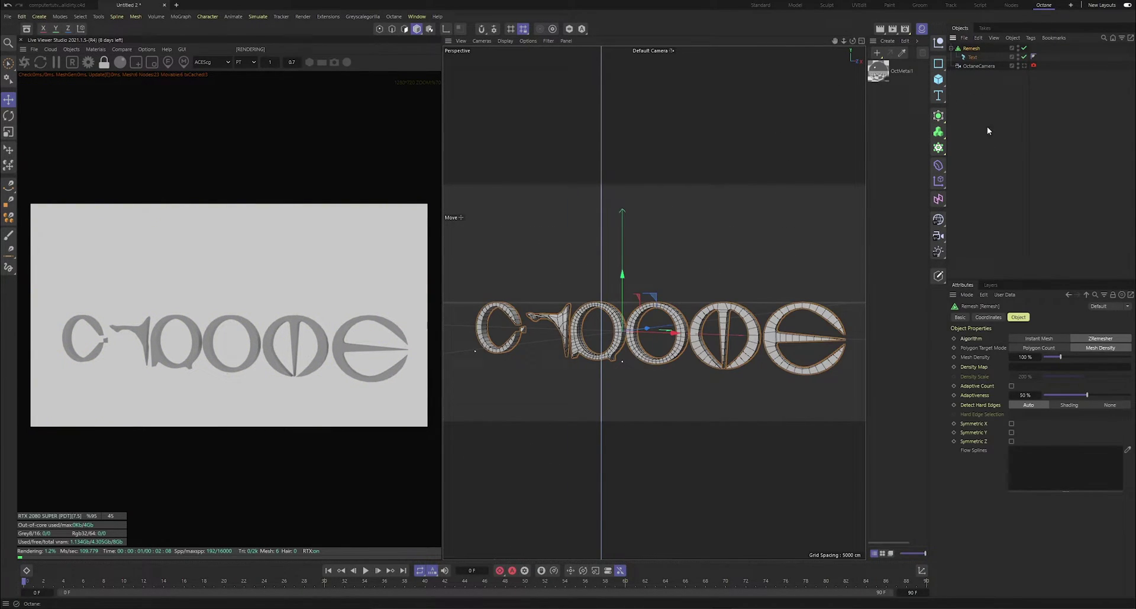
click(1036, 347)
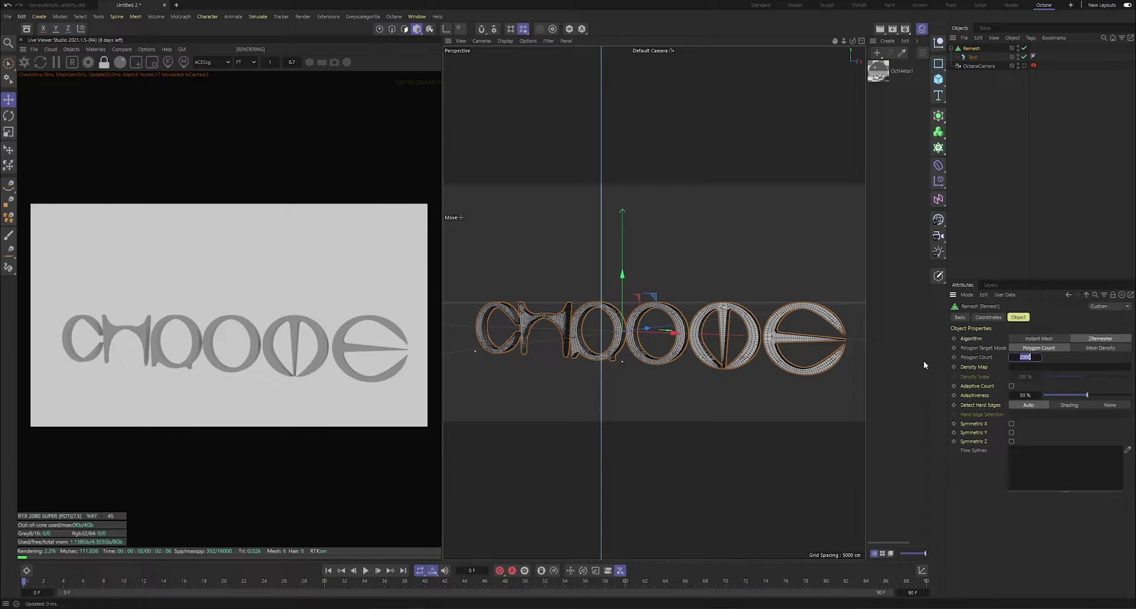
text(500)
key(Return)
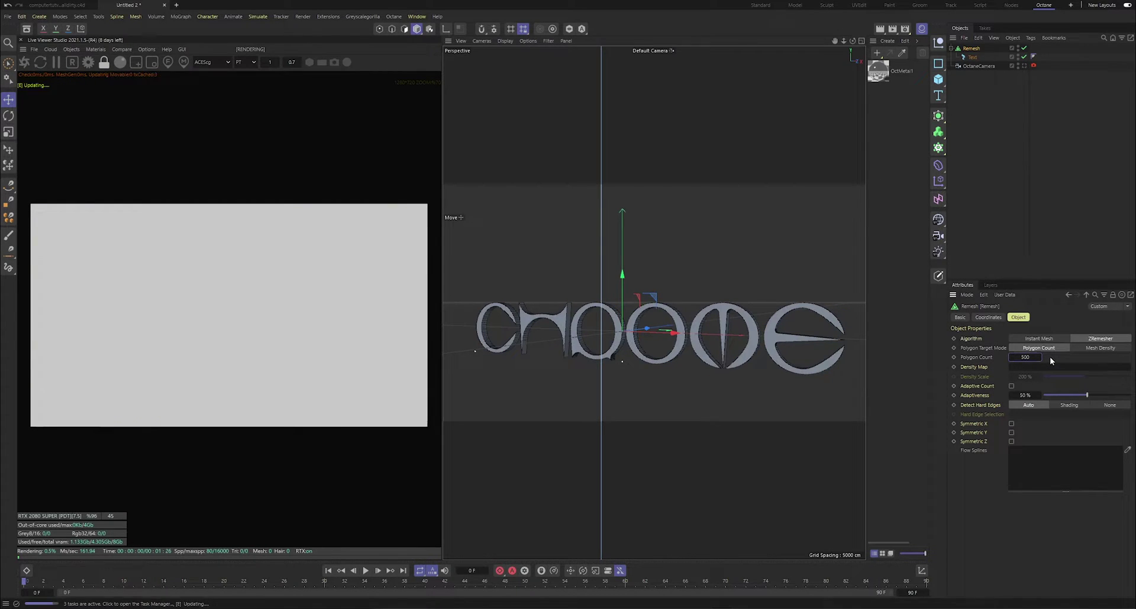
mouse_move(834, 41)
mouse_down()
mouse_move(814, 44)
mouse_move(852, 43)
mouse_up()
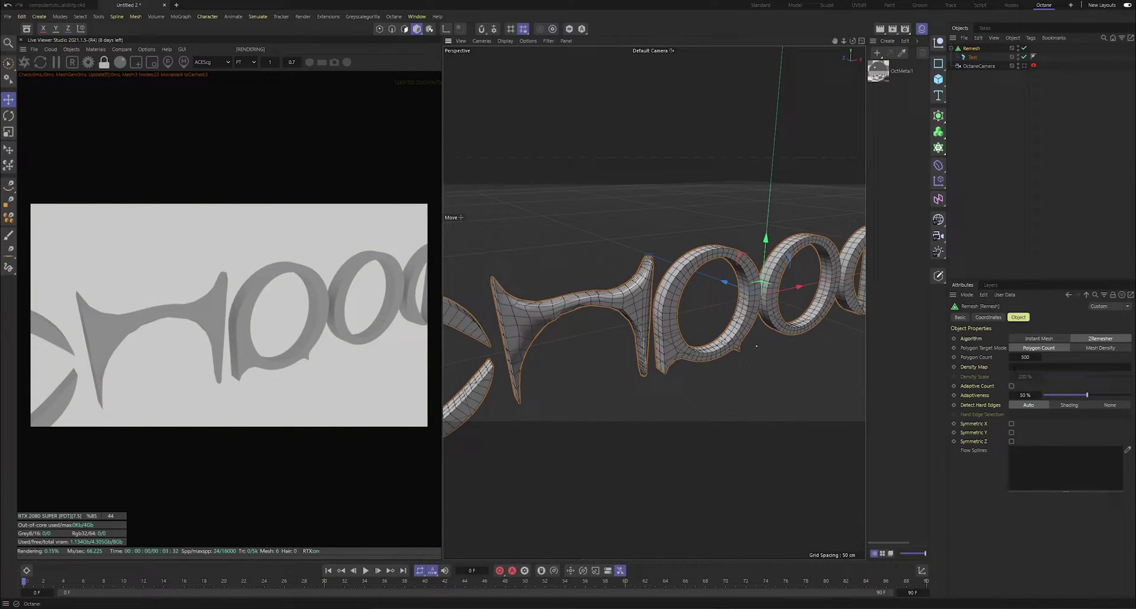
double_click(1029, 357)
text(100)
key(Return)
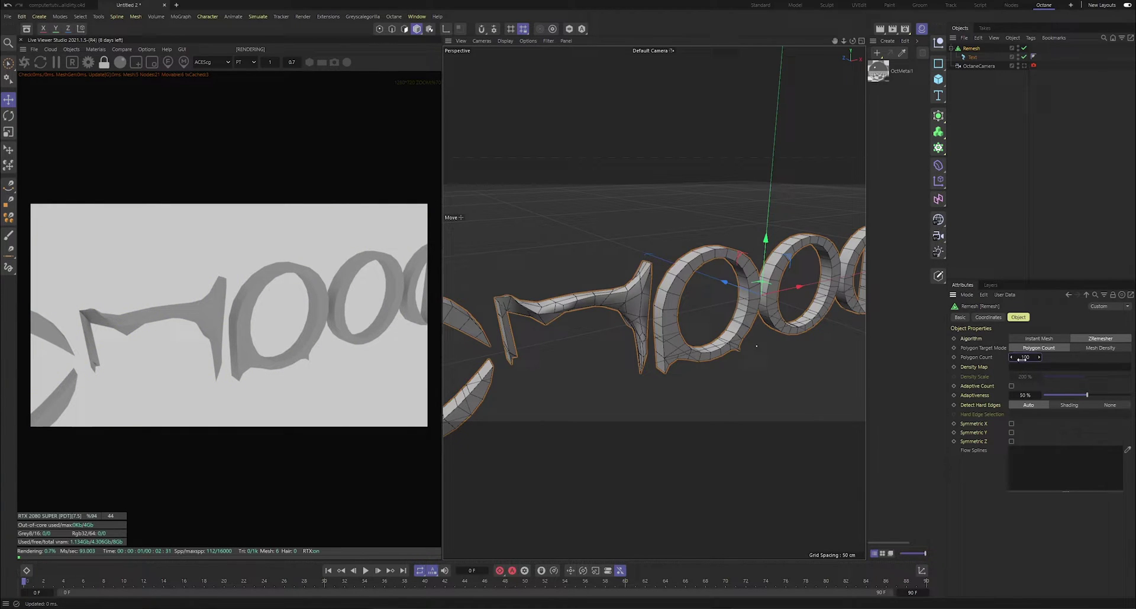
text(0)
key(Return)
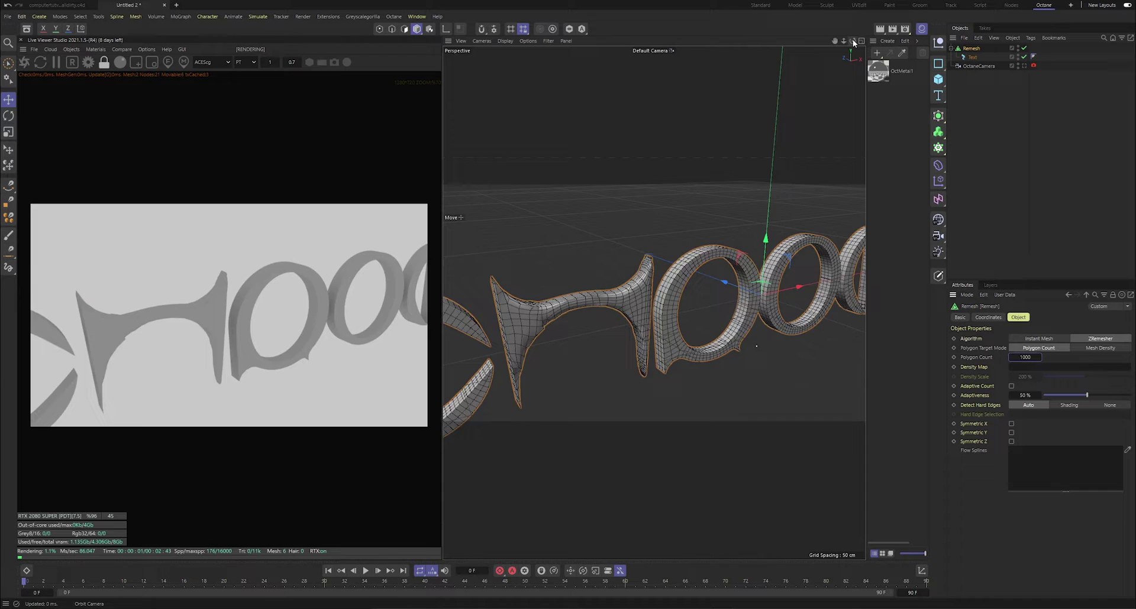
drag(853, 41, 740, 48)
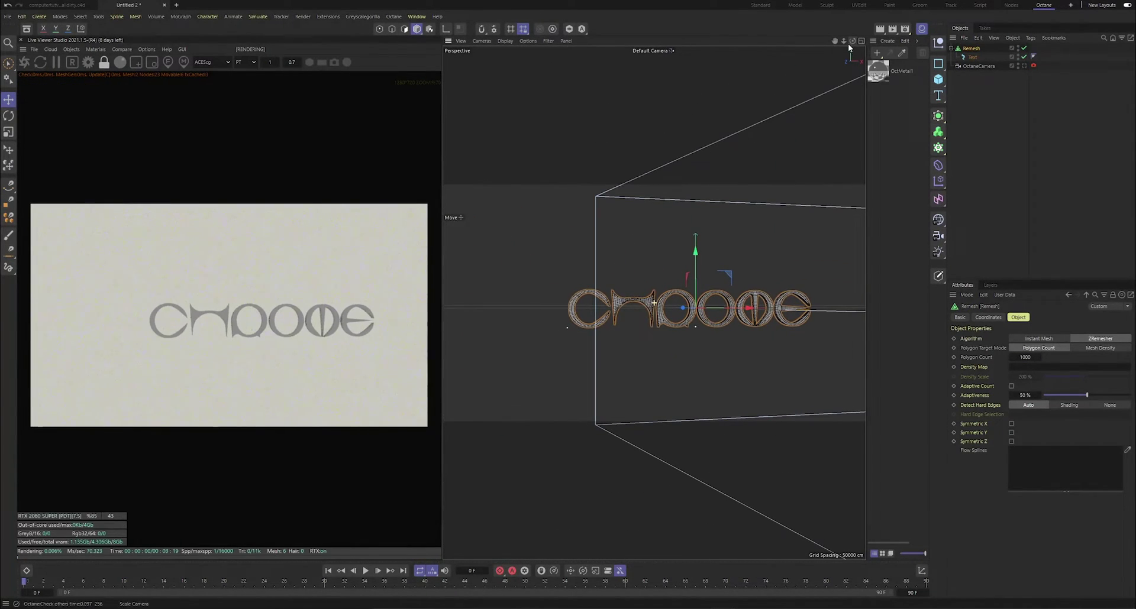
click(972, 57)
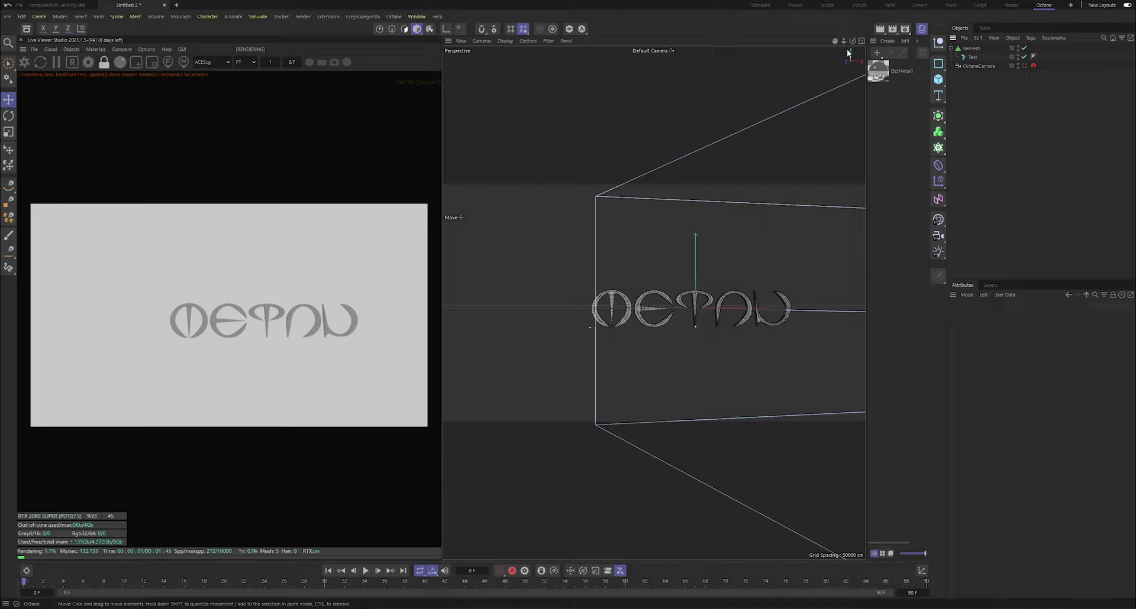
scroll(847, 52, up, 5)
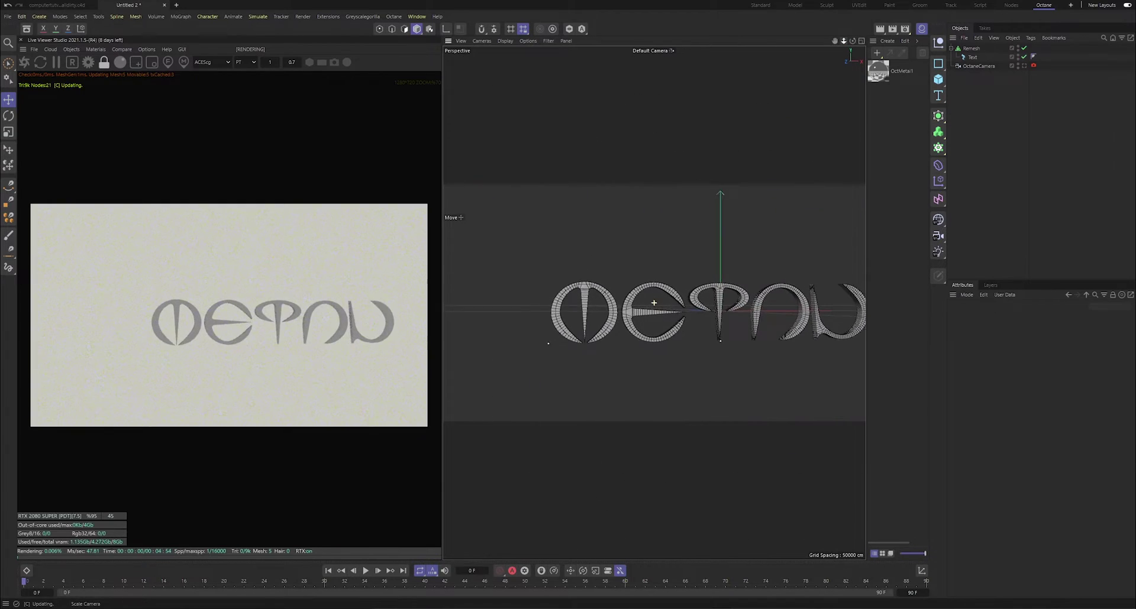
scroll(840, 48, down, 2)
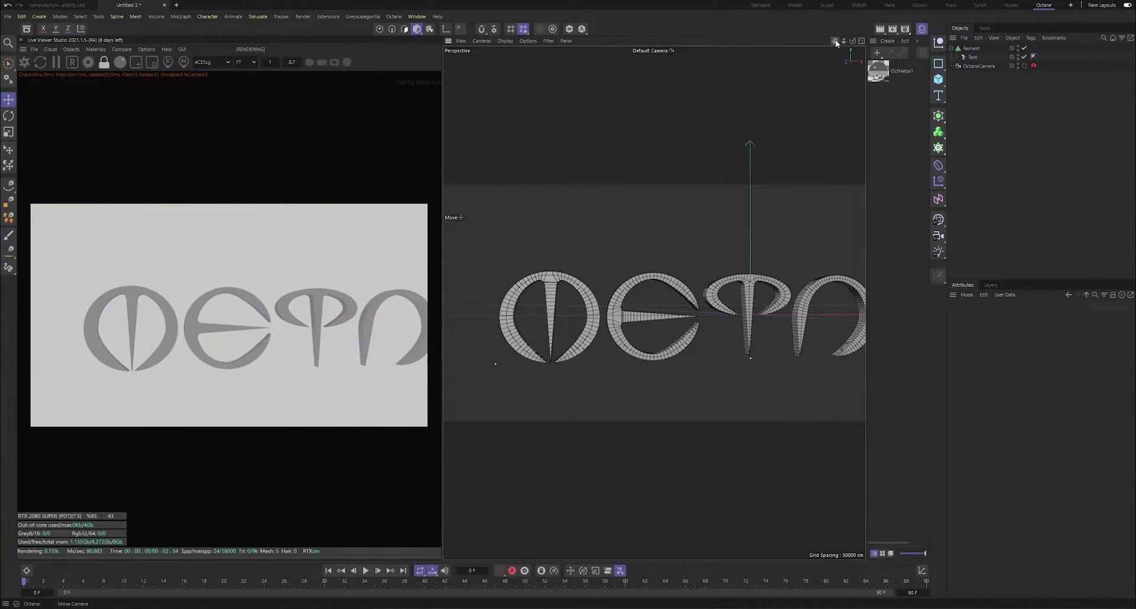
mouse_move(836, 43)
mouse_down()
mouse_move(808, 44)
mouse_move(856, 46)
mouse_move(763, 46)
mouse_move(864, 44)
mouse_move(852, 41)
mouse_up()
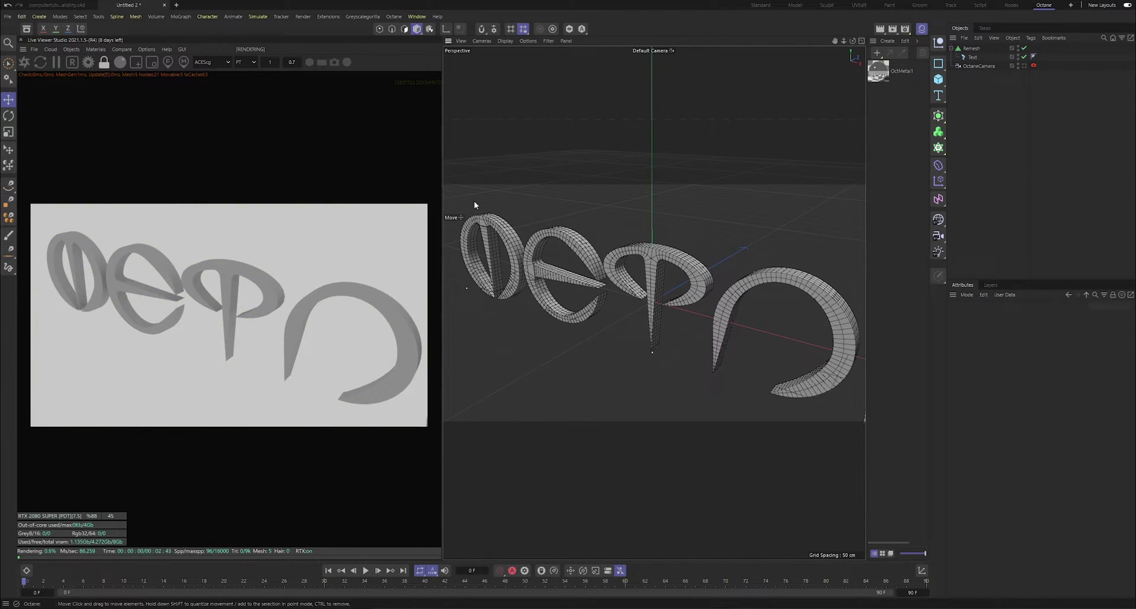
scroll(474, 200, down, 3)
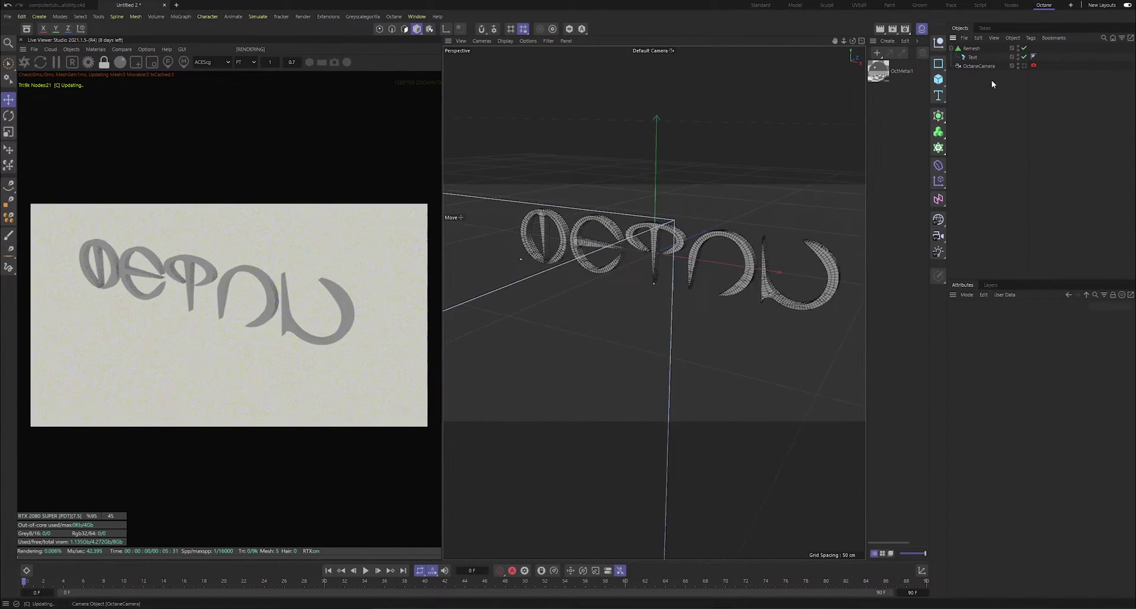
- Add a Subdivision Surface and nest the Remesh generator under it
click(1025, 66)
drag(938, 115, 970, 122)
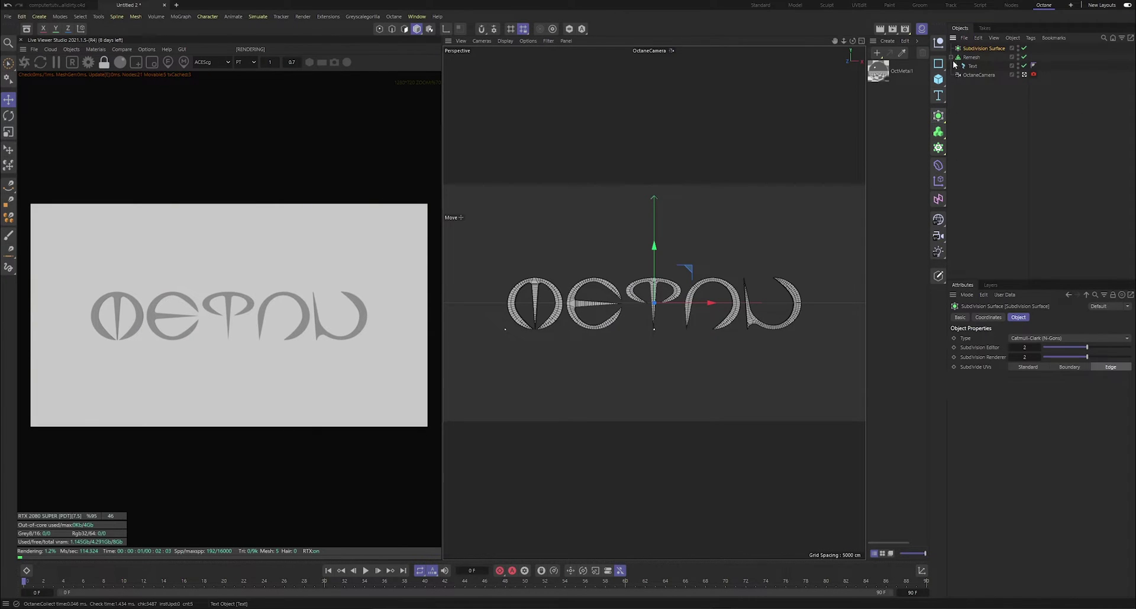
drag(979, 54, 980, 55)
click(984, 126)
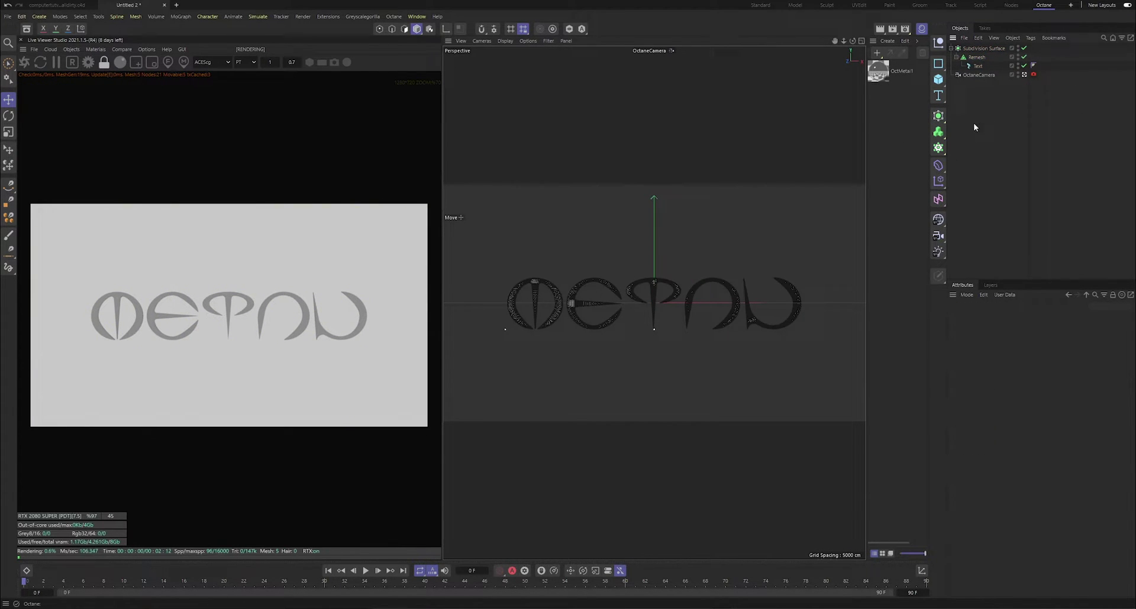
- Return to the OctaneCamera view and add an Octane sky environment to the scene
click(1024, 75)
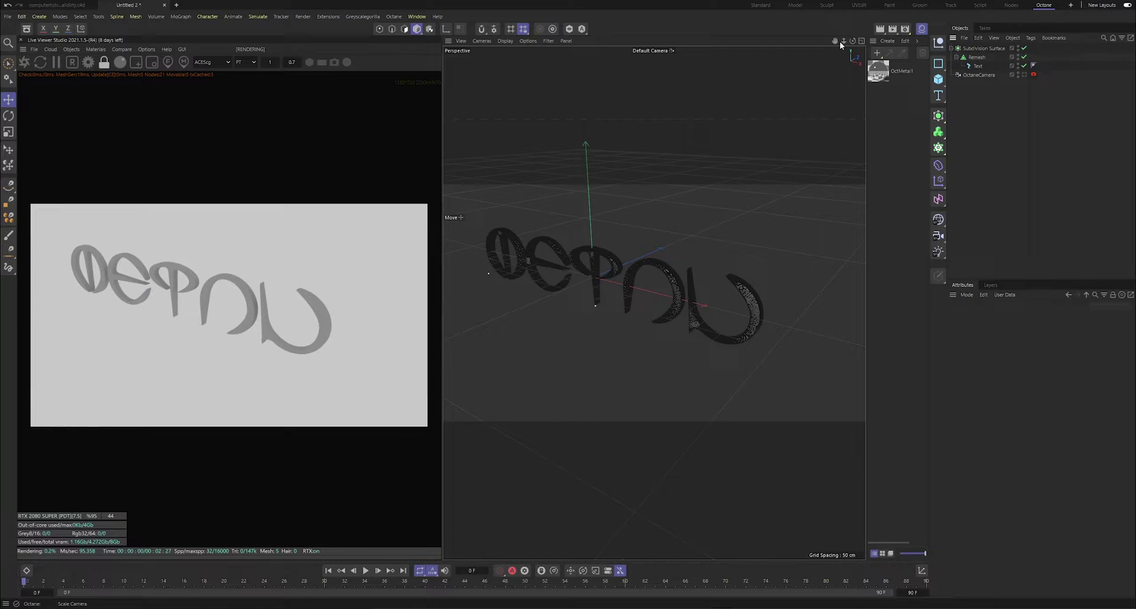
scroll(654, 302, up, 5)
scroll(654, 303, down, 5)
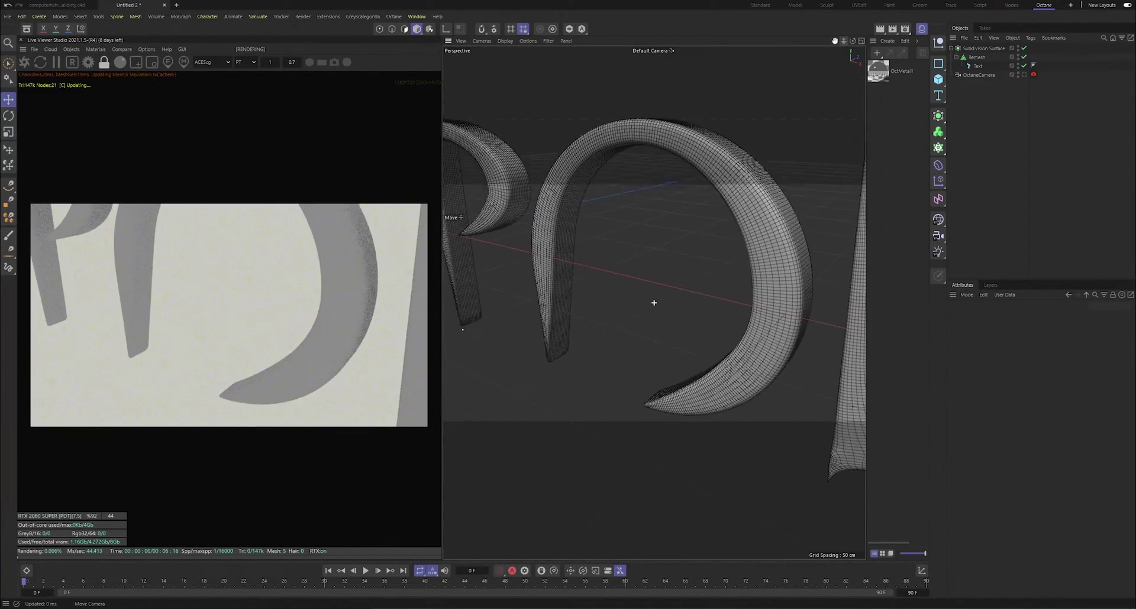
alt+drag(654, 303, 653, 303)
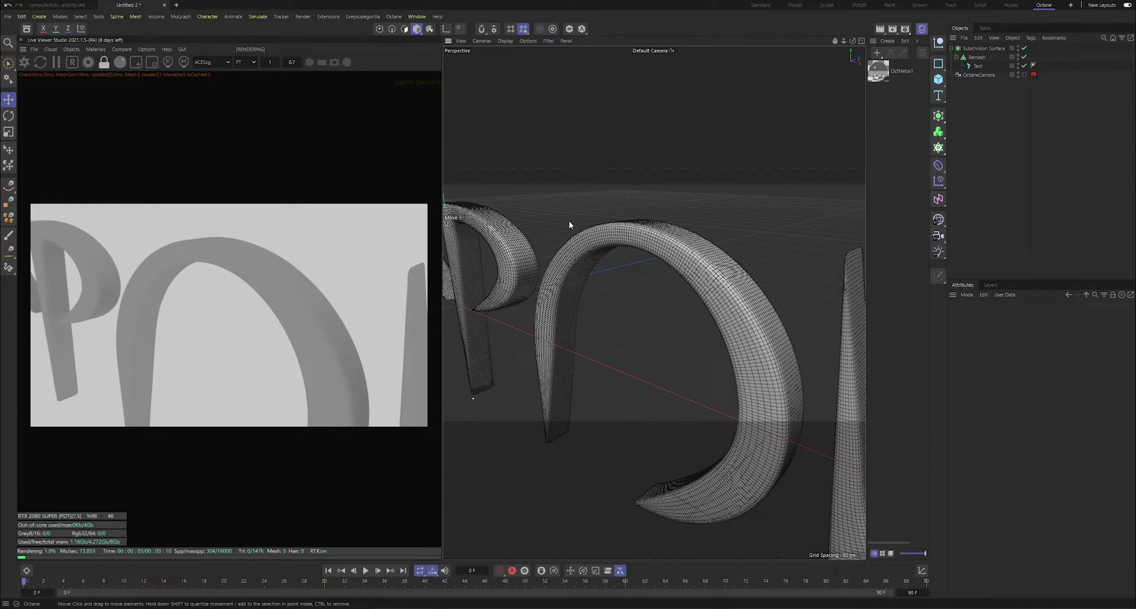
click(1024, 75)
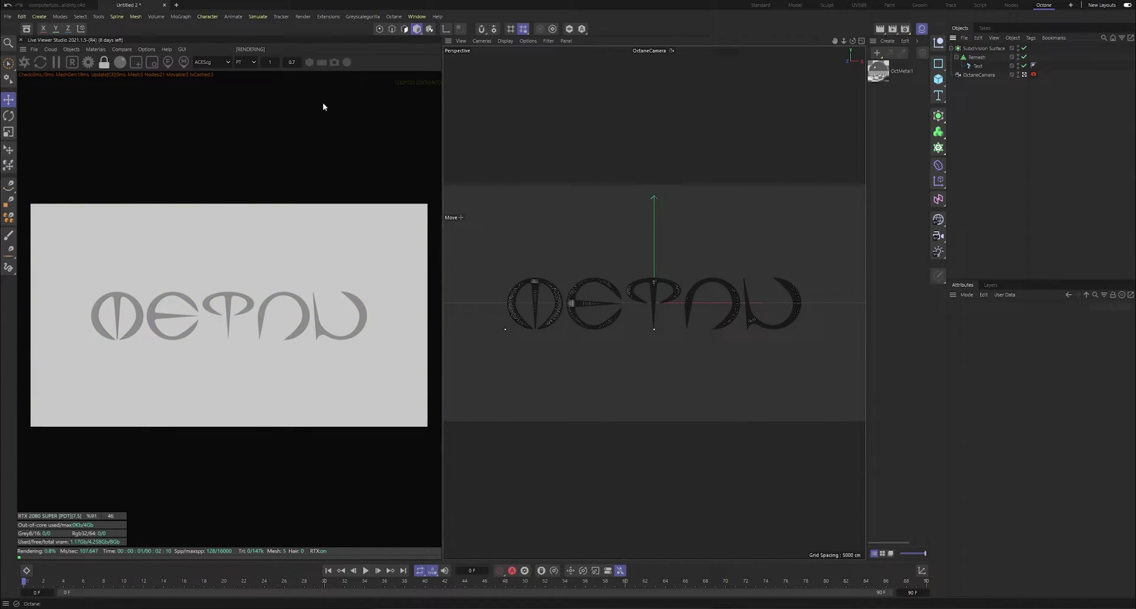
click(86, 51)
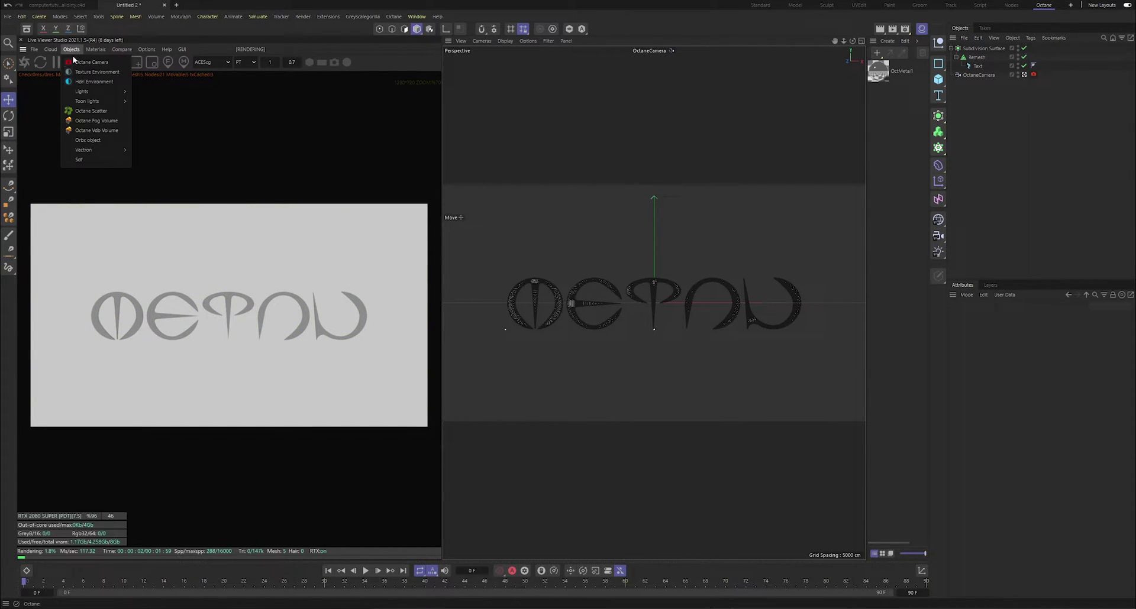
click(77, 83)
click(973, 48)
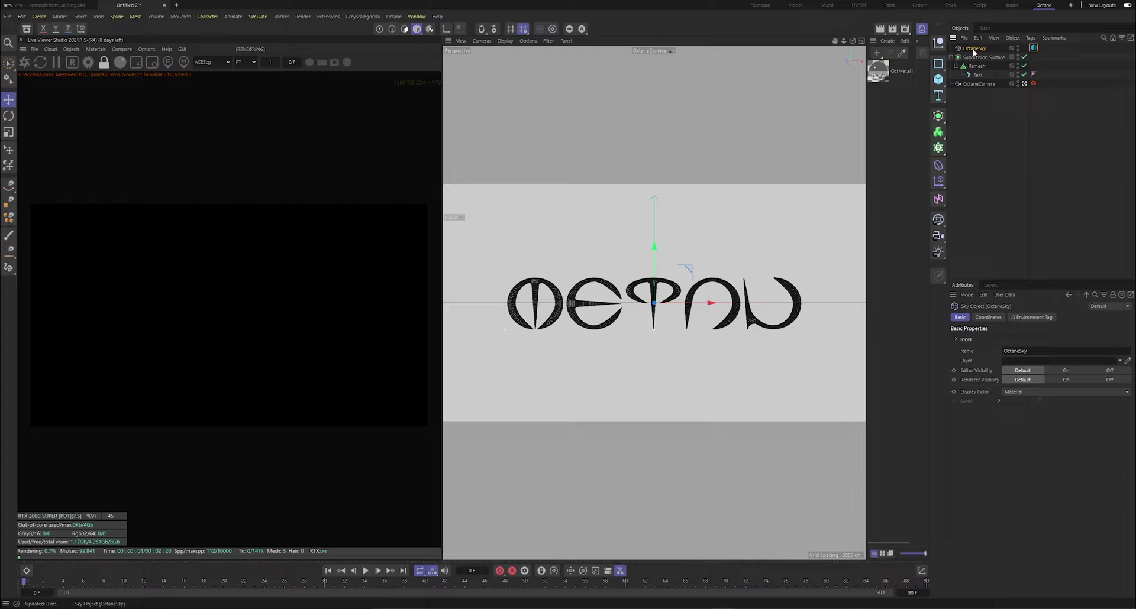
- Duplicate the OctaneSky and set the copy's environment type to visible environment
key(ctrl+c)
key(ctrl+v)
click(1034, 48)
click(1059, 432)
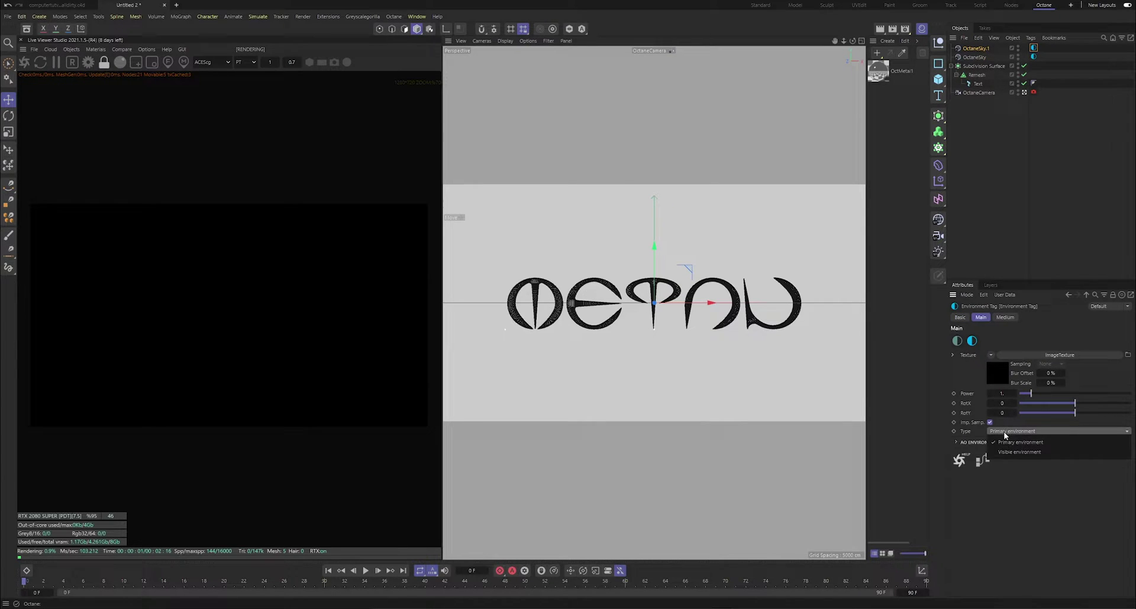
click(1004, 451)
- Open the sky's image texture and browse the Plus Library's European Holiday and Modern Industrial HDRIs
click(1034, 57)
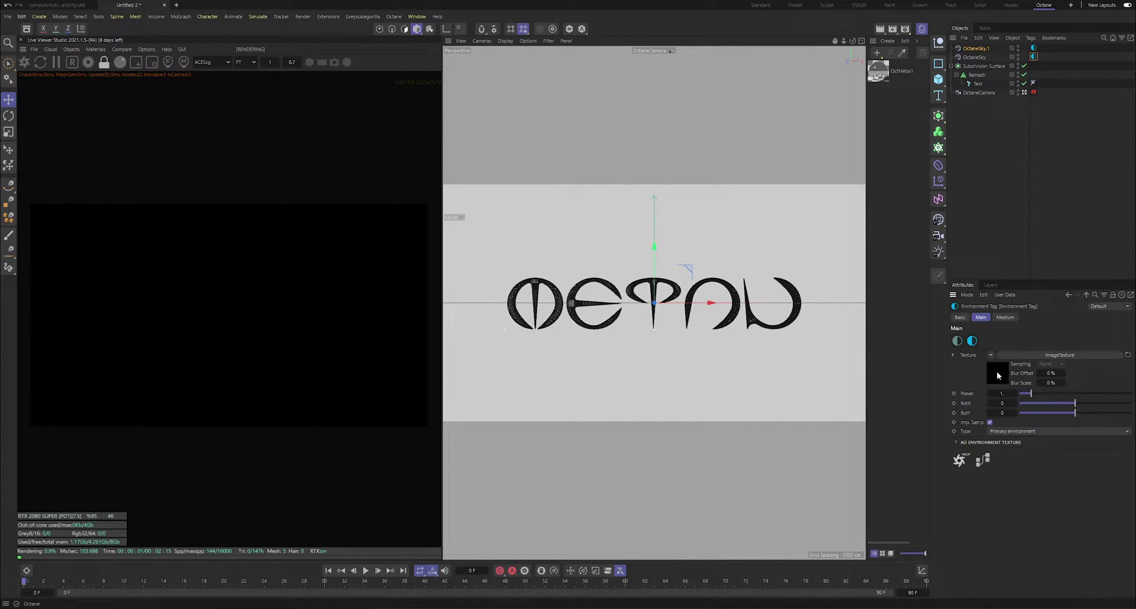
click(1059, 355)
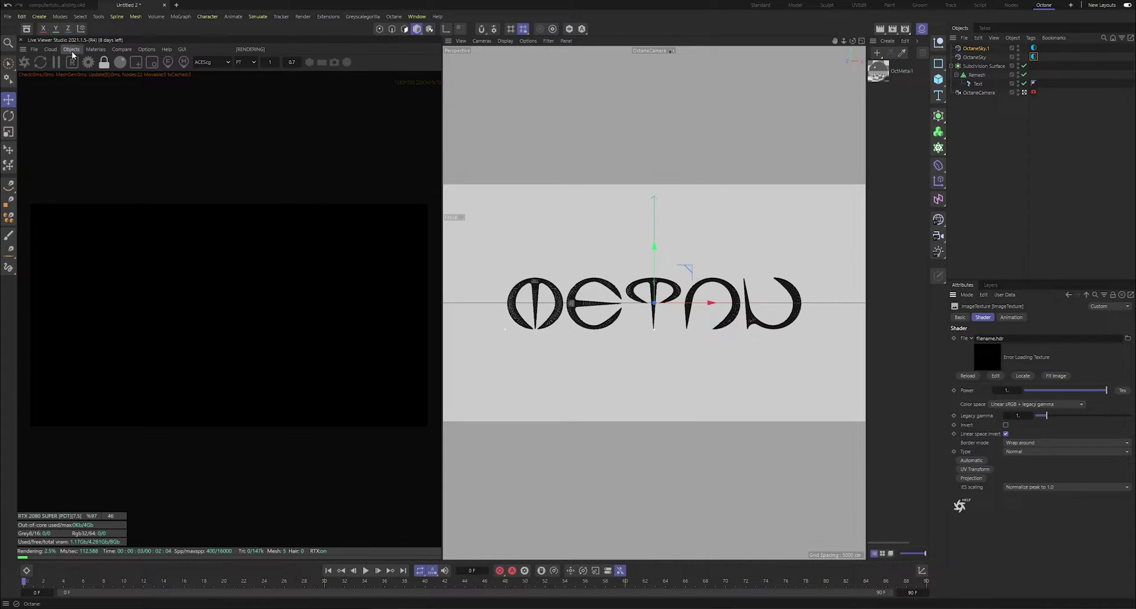
click(362, 16)
click(378, 145)
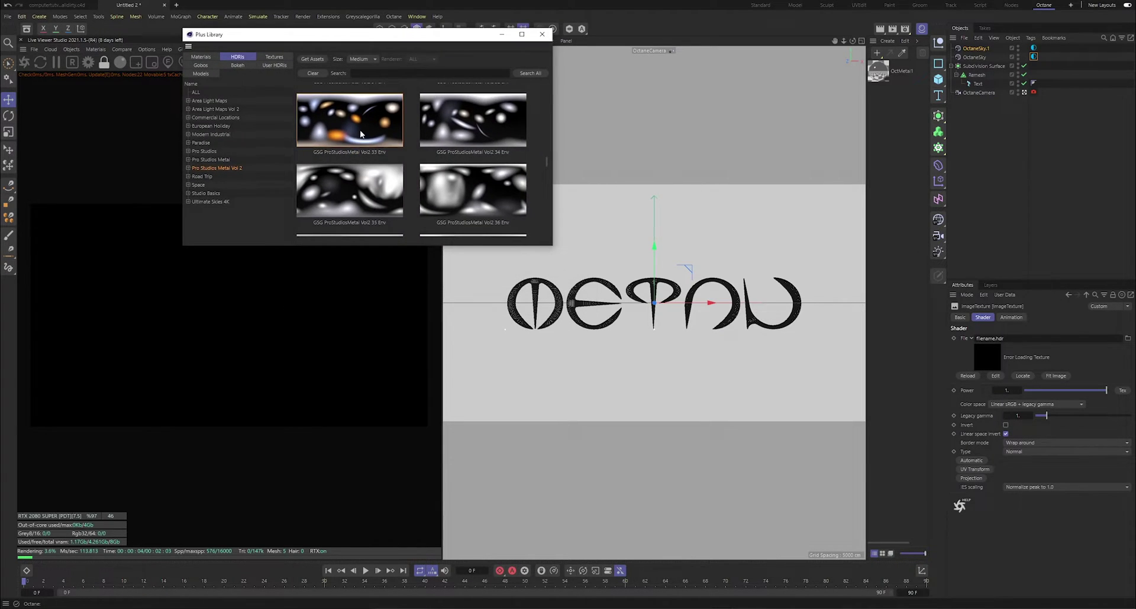
drag(375, 54, 424, 84)
scroll(408, 207, up, 4)
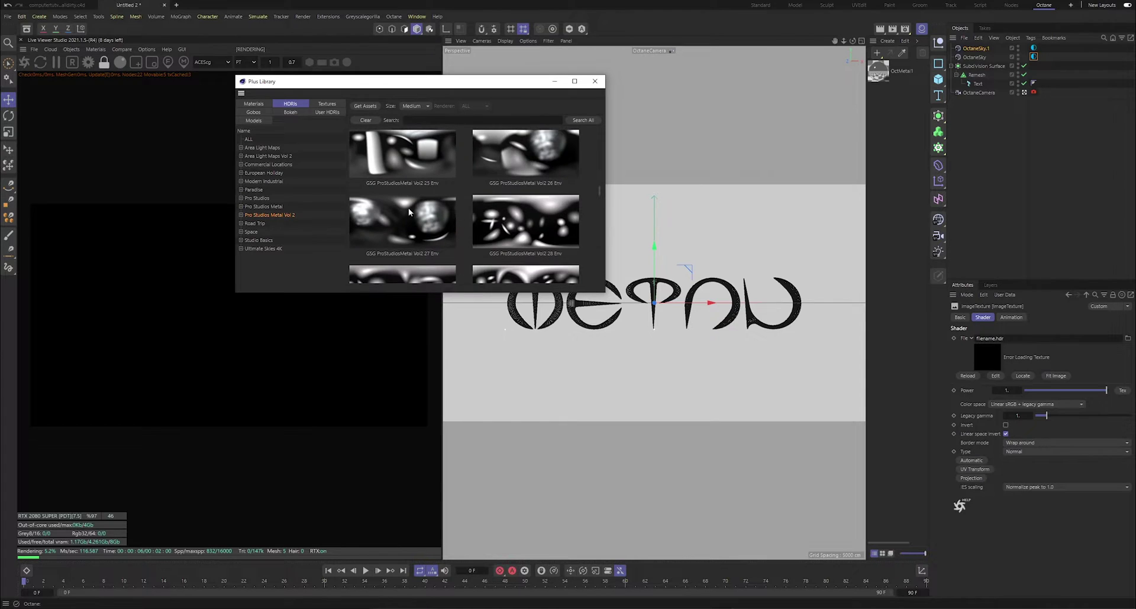
click(269, 174)
scroll(405, 216, up, 3)
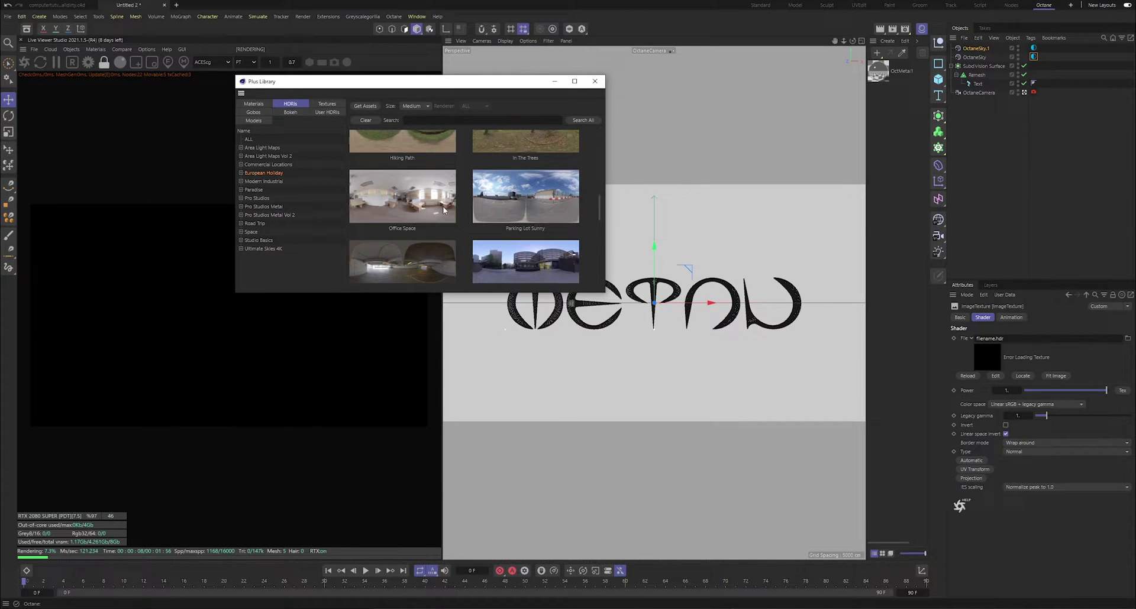
scroll(455, 202, up, 3)
click(277, 181)
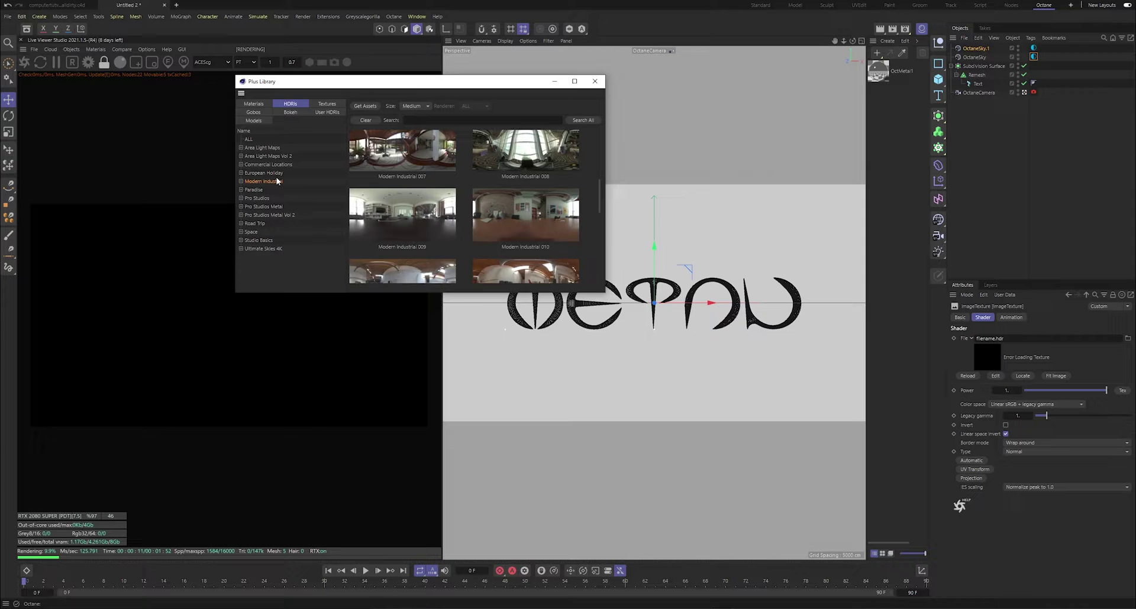
scroll(494, 213, up, 5)
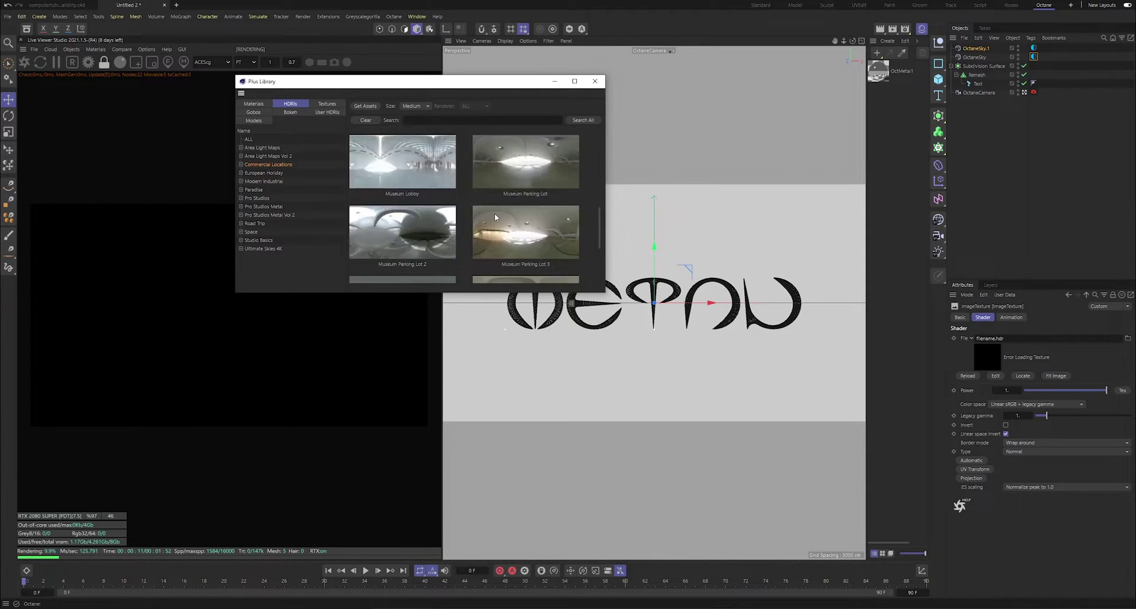
- Load the Creative Office HDRI into the sky texture with ACEScg colour space and close the library
drag(784, 296, 987, 357)
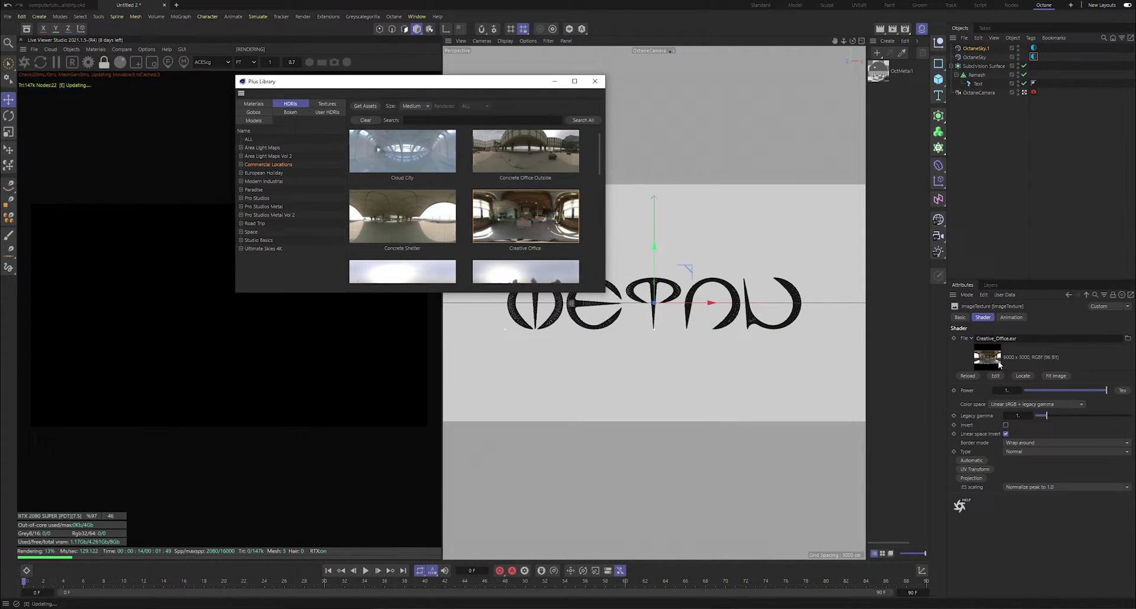
click(1035, 404)
click(1007, 454)
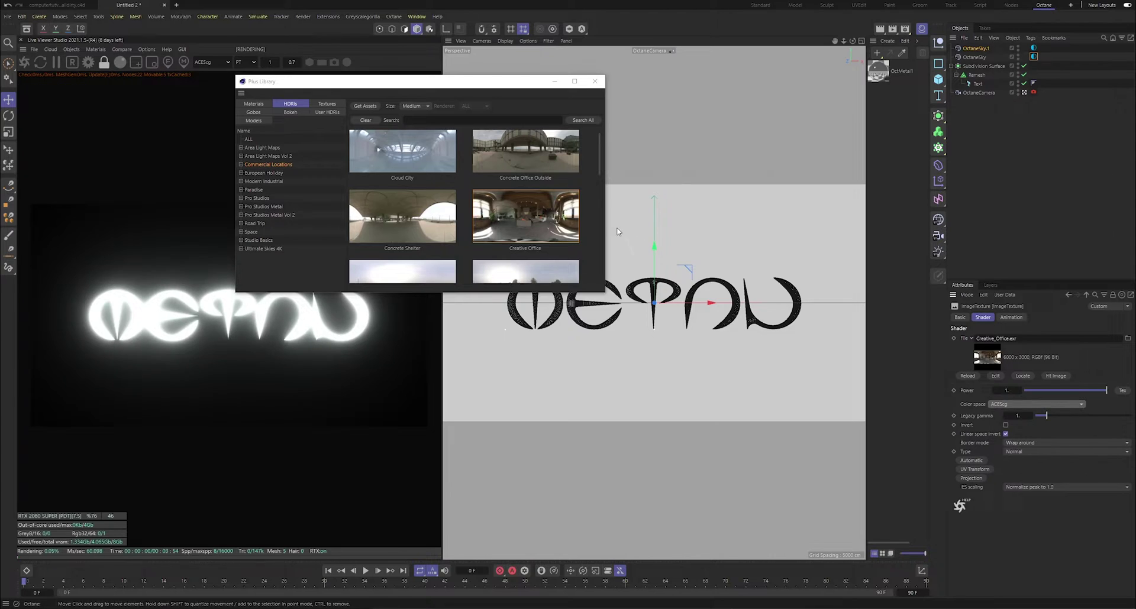
click(554, 81)
- Disable bloom post processing on the OctaneCamera's Octane tag
click(1033, 92)
click(1091, 317)
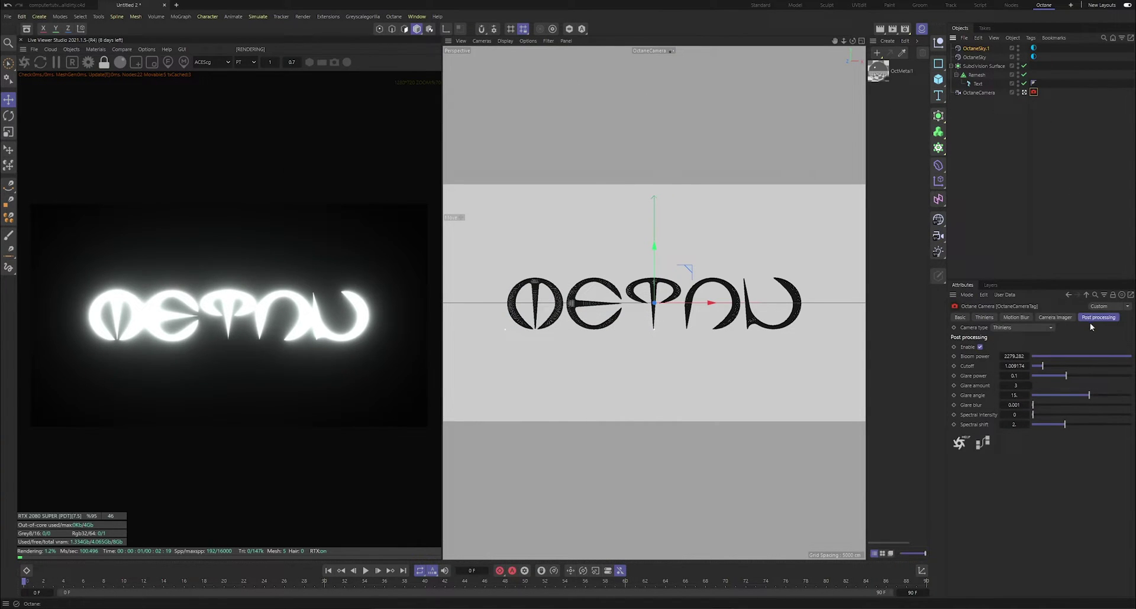
click(979, 347)
click(1010, 213)
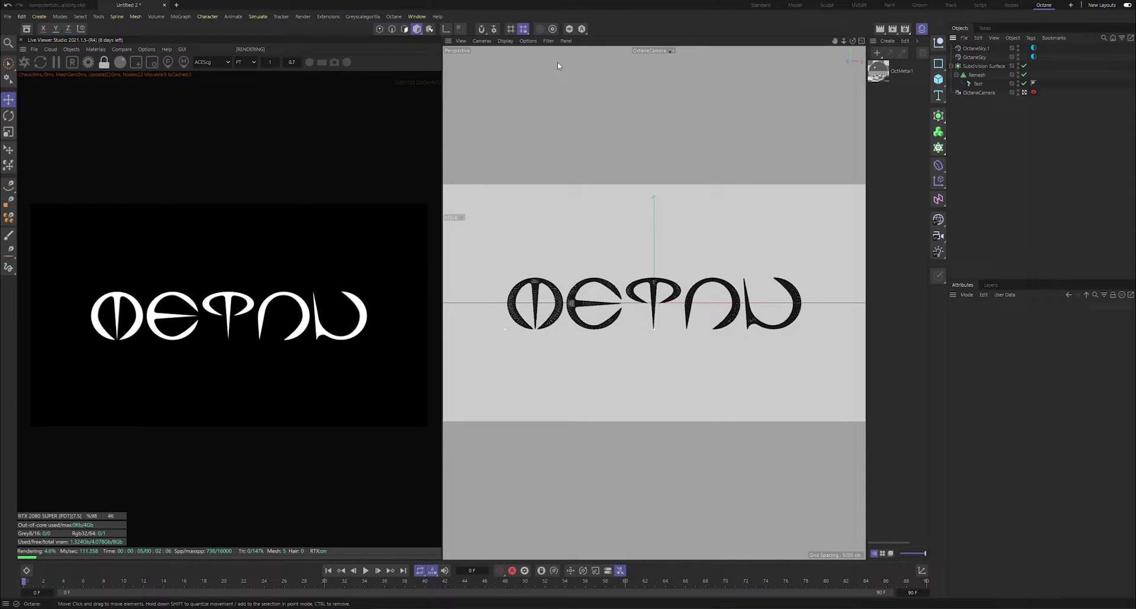
- Delete OctMetal1 and create a new Octane Metallic material
click(882, 75)
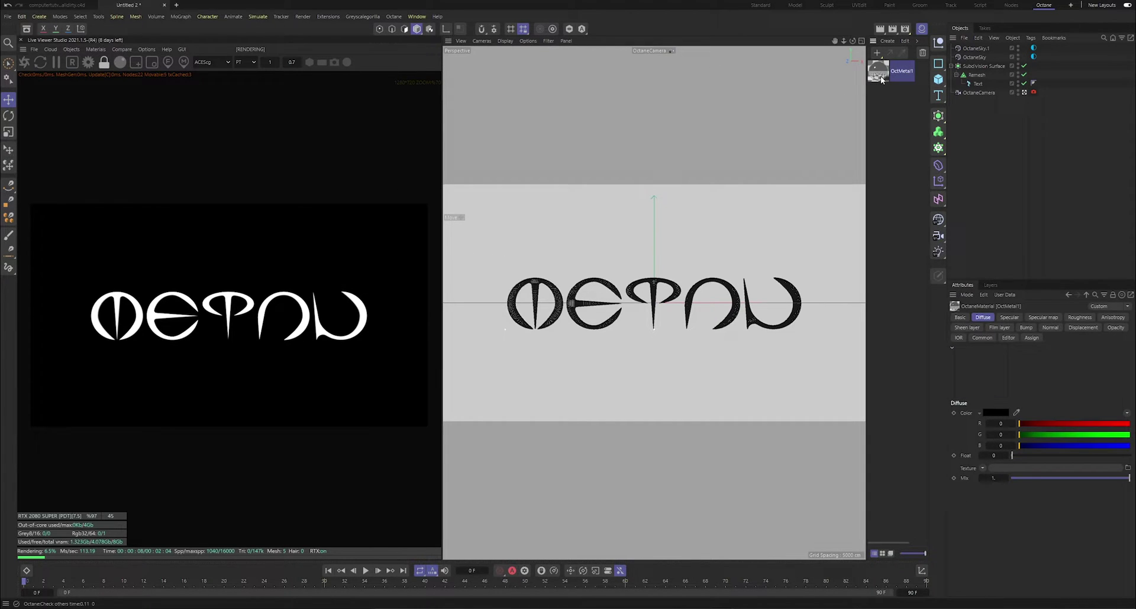
key(Delete)
click(87, 51)
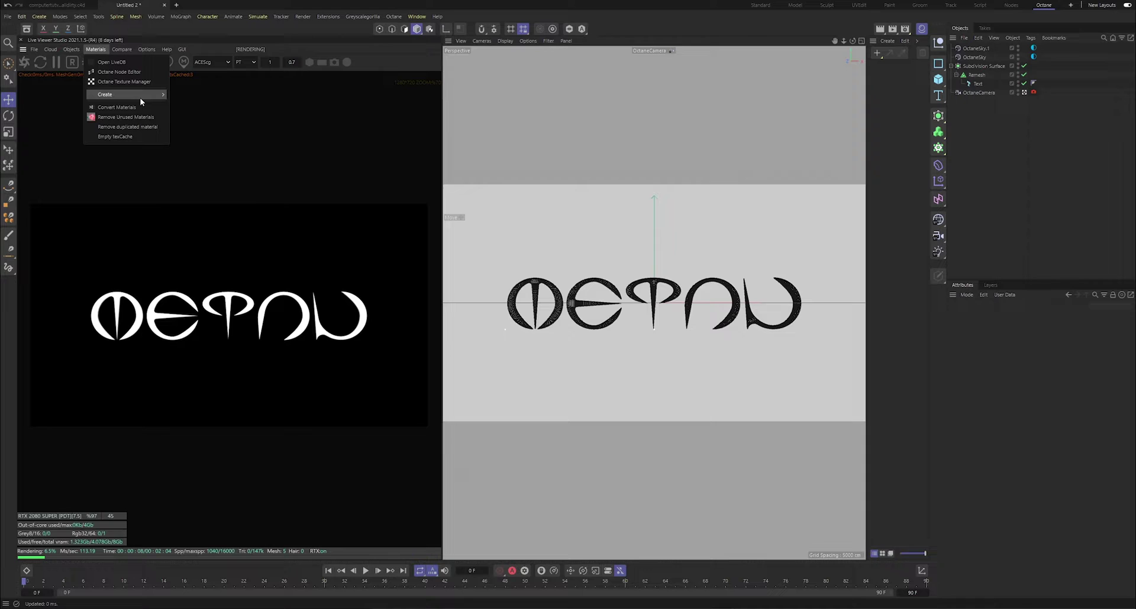
mouse_move(127, 93)
click(201, 125)
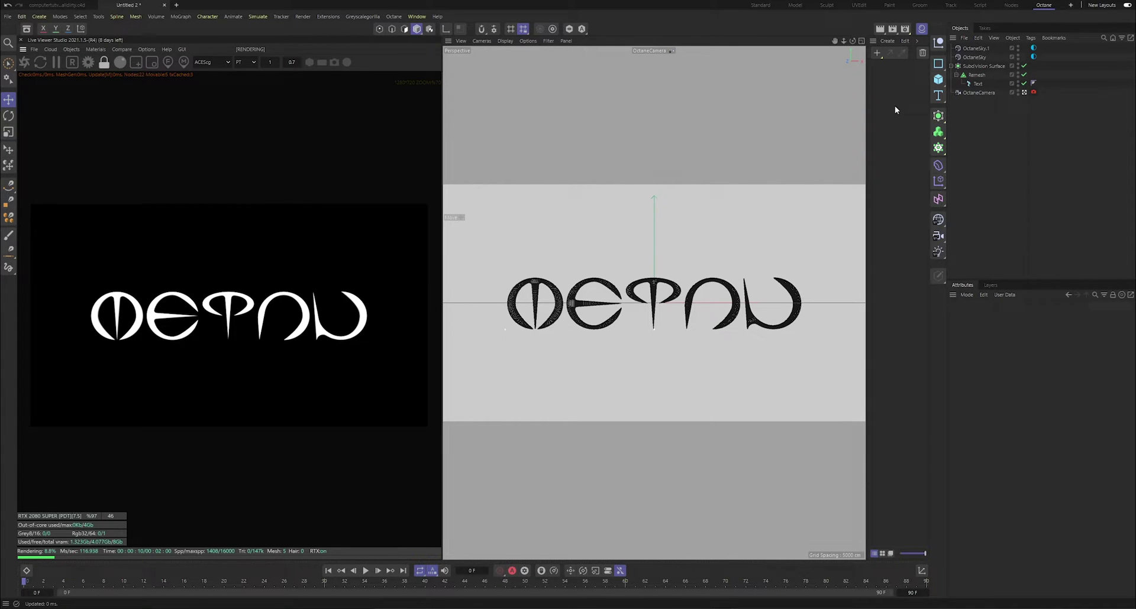
- Apply the new metallic material to the Subdivision Surface
drag(903, 73, 907, 72)
drag(989, 67, 989, 67)
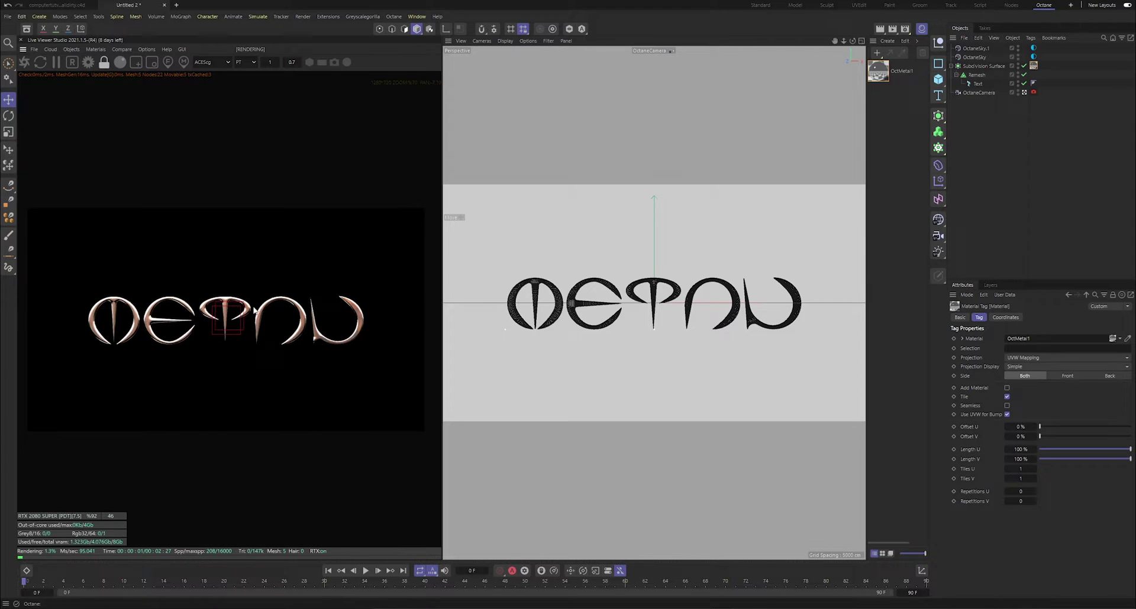
scroll(289, 271, up, 2)
scroll(224, 318, down, 3)
scroll(224, 318, up, 1)
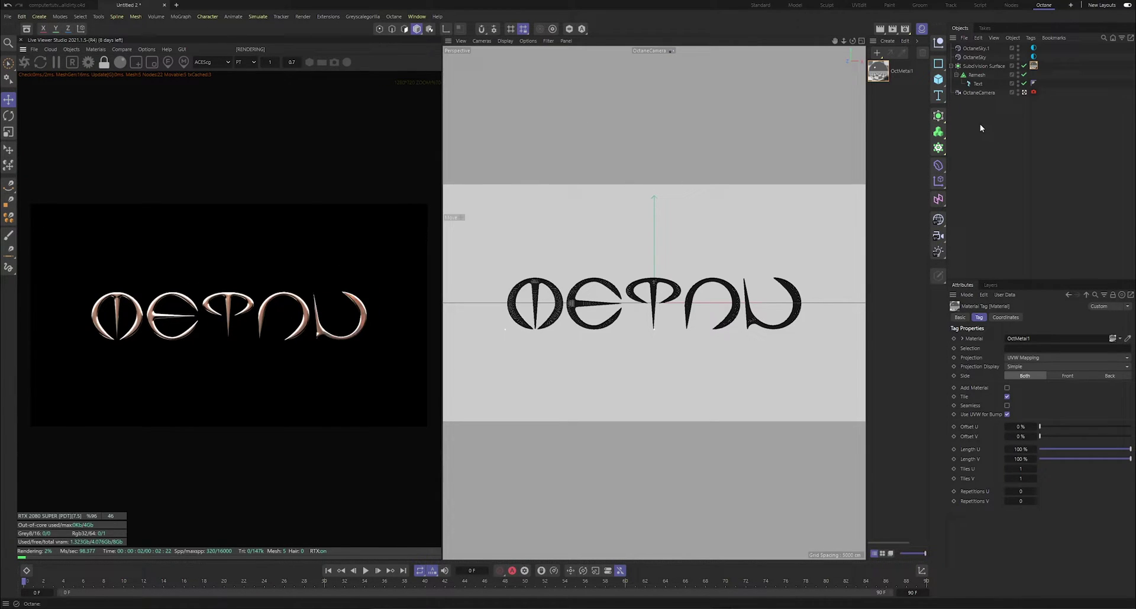
- Scale the OctaneCamera closer so the METAL text fills the frame
click(978, 93)
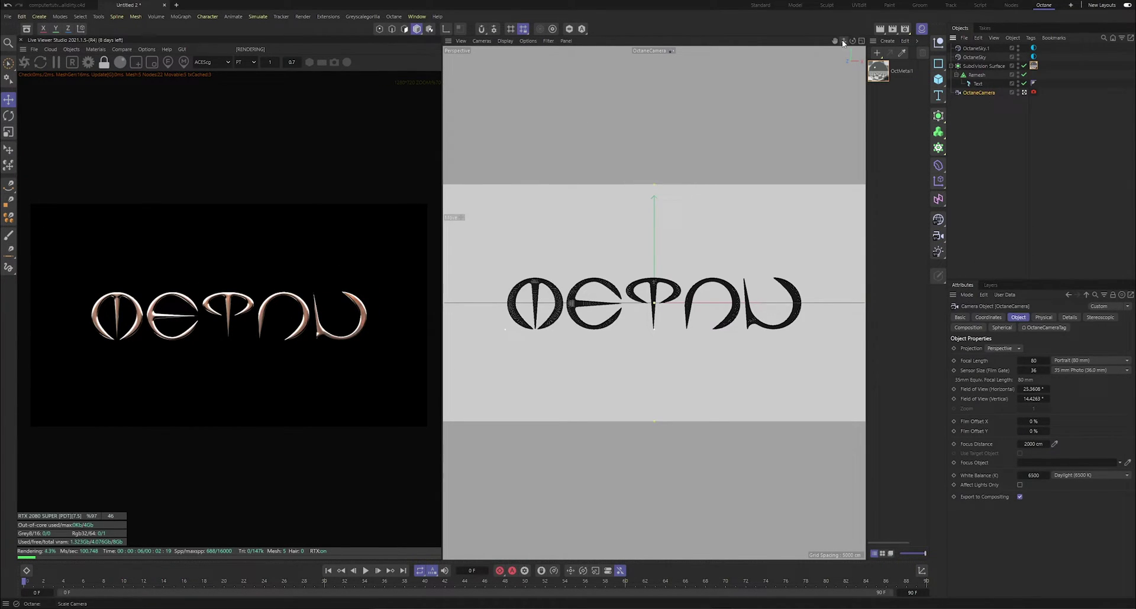
drag(843, 42, 966, 172)
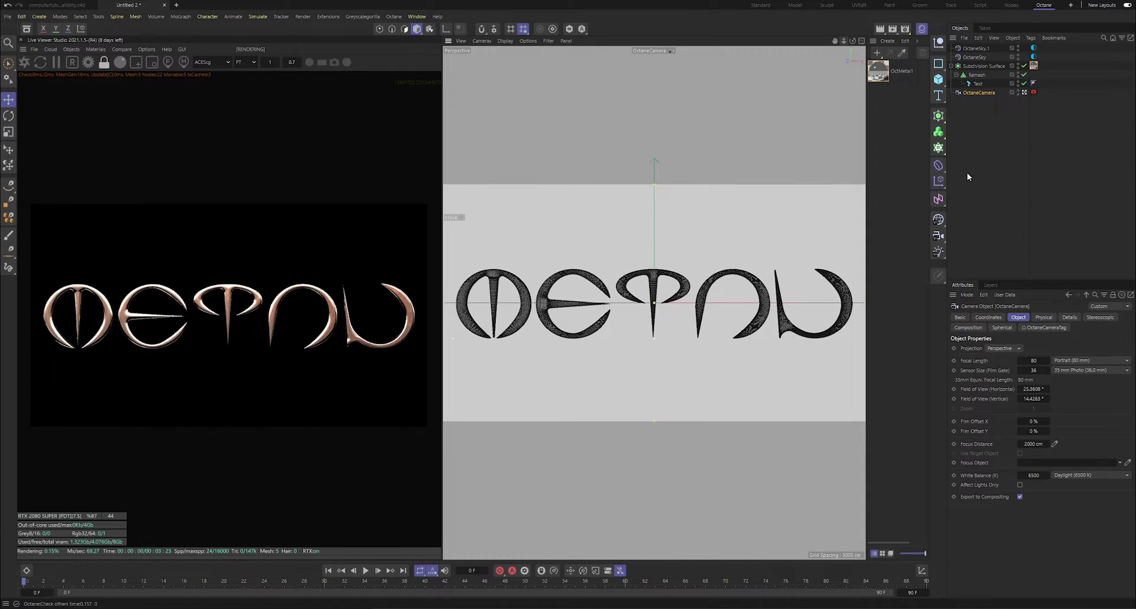
click(1023, 208)
- Rotate the OctaneSky environment's RotX to about 0.252 for darker chrome reflections
click(1033, 57)
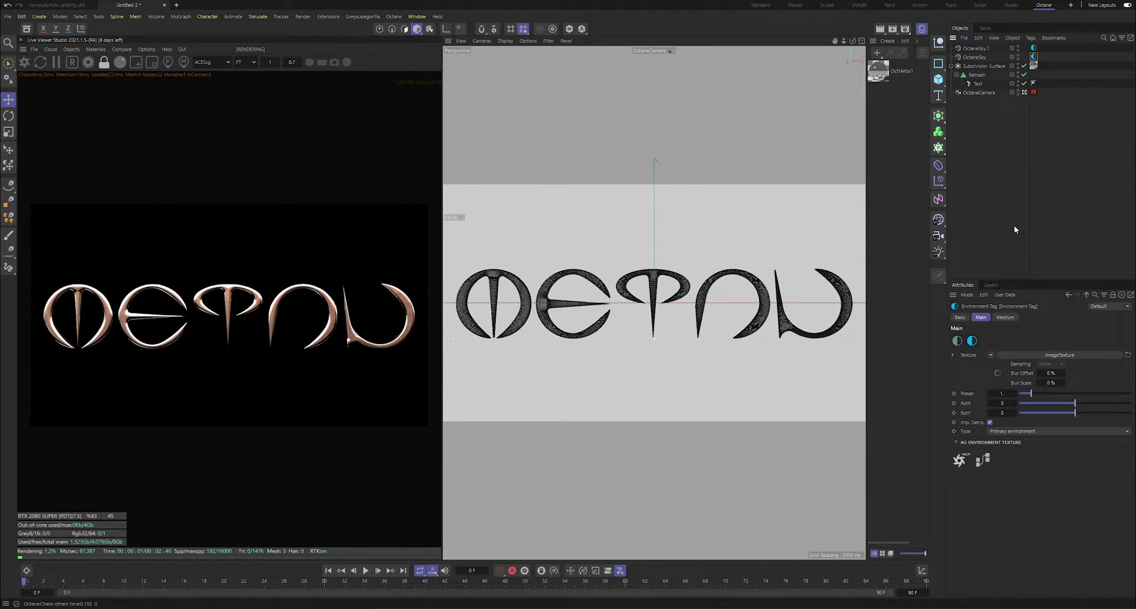
drag(1020, 402, 1088, 410)
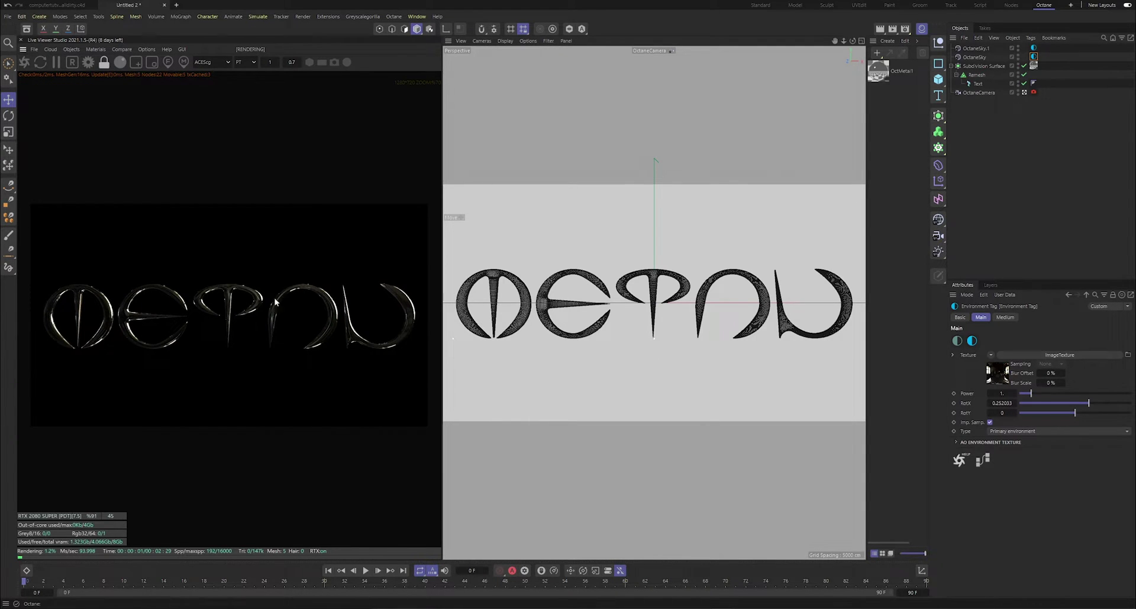
scroll(256, 318, up, 5)
scroll(221, 296, down, 2)
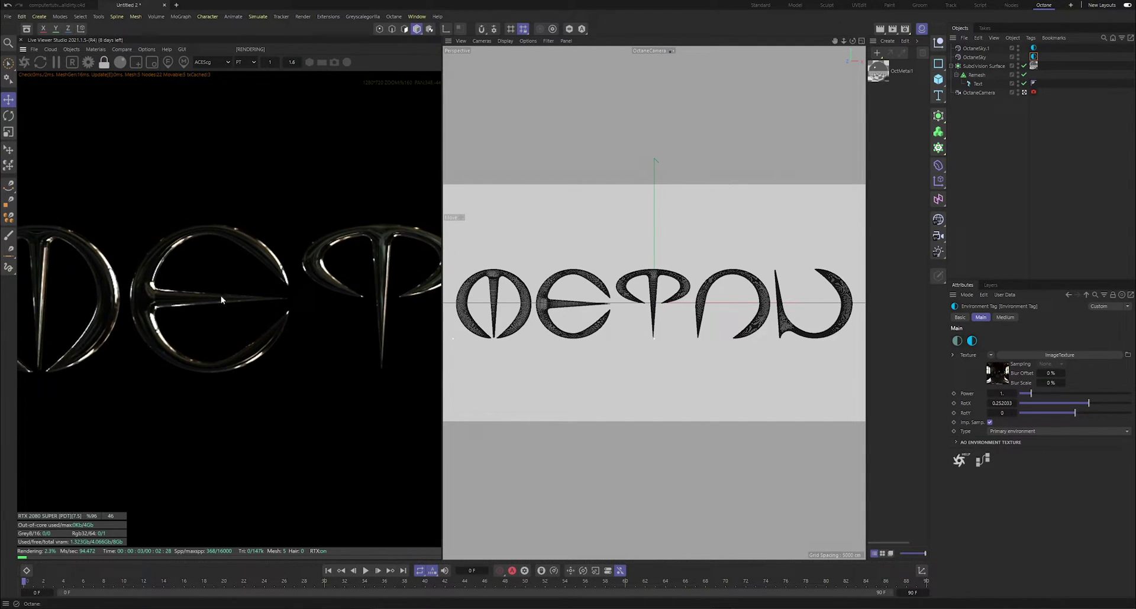
scroll(302, 320, down, 3)
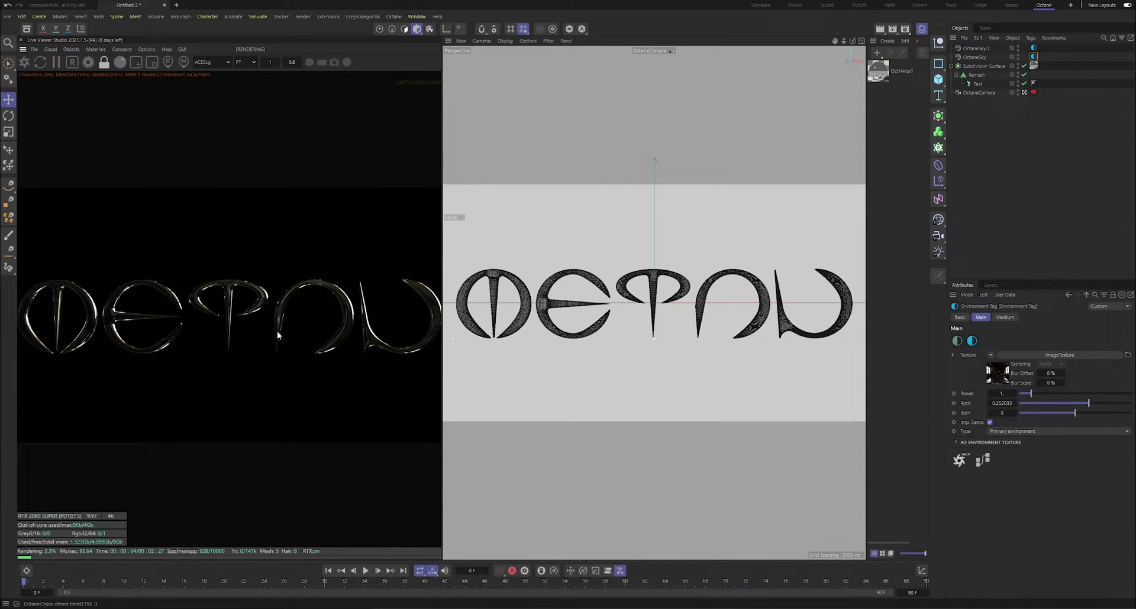
scroll(252, 322, up, 1)
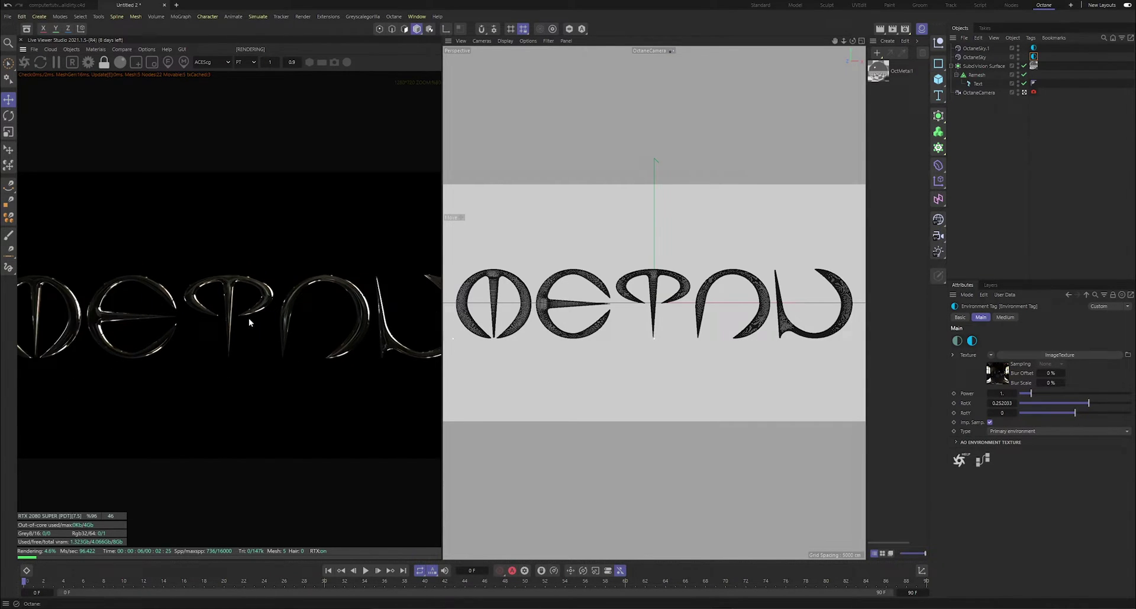
scroll(248, 318, down, 2)
click(978, 84)
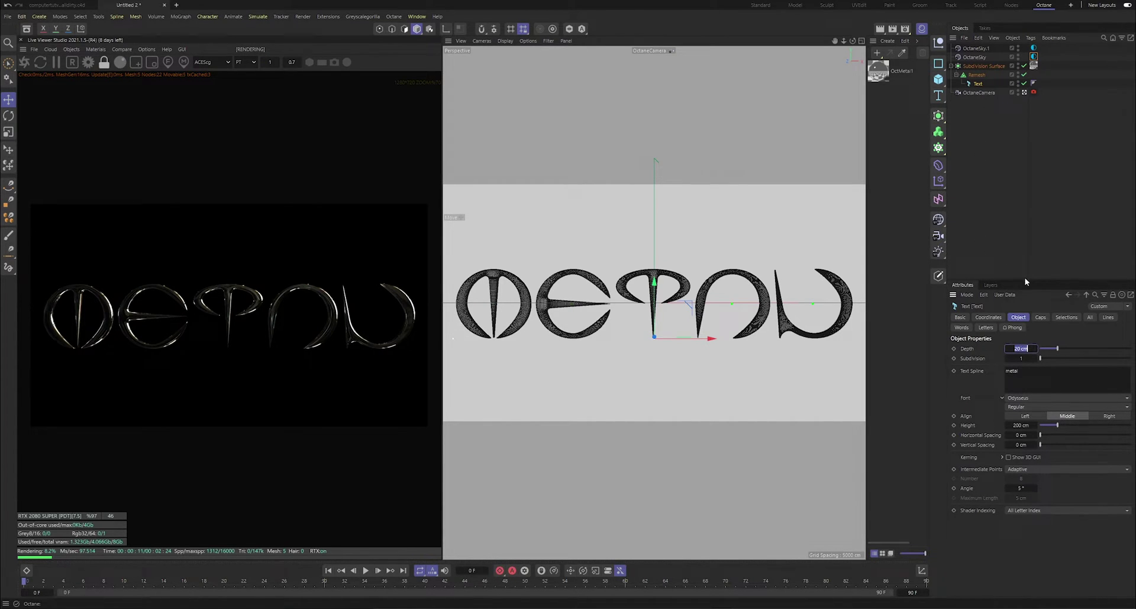
- Set the Text depth to 50 cm, restart the Live Viewer render, then raise it to 100 cm
text(50)
key(Return)
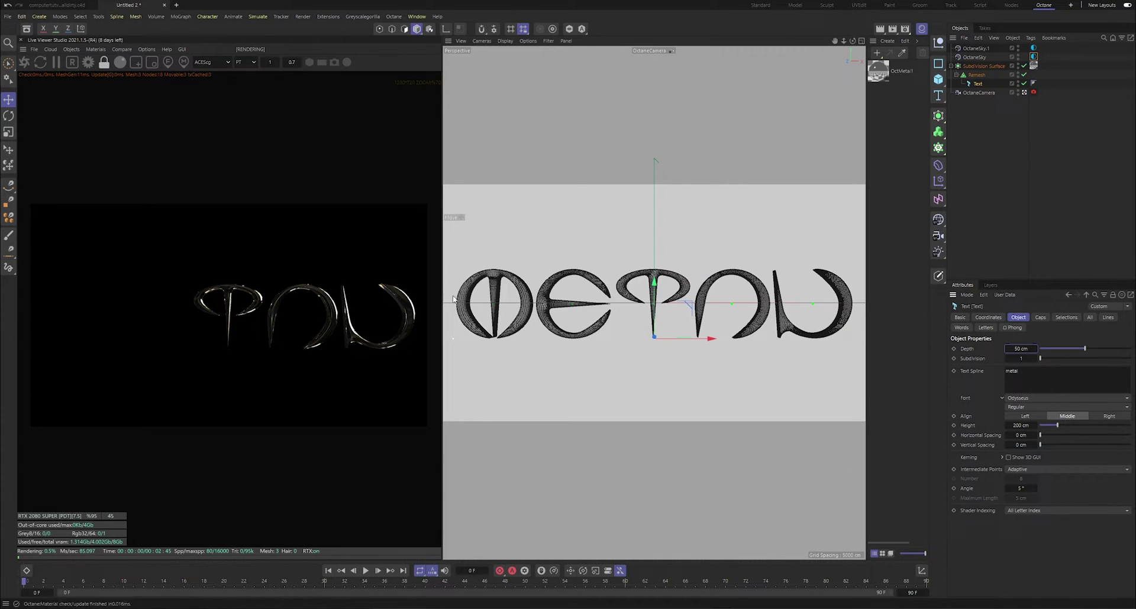
click(22, 64)
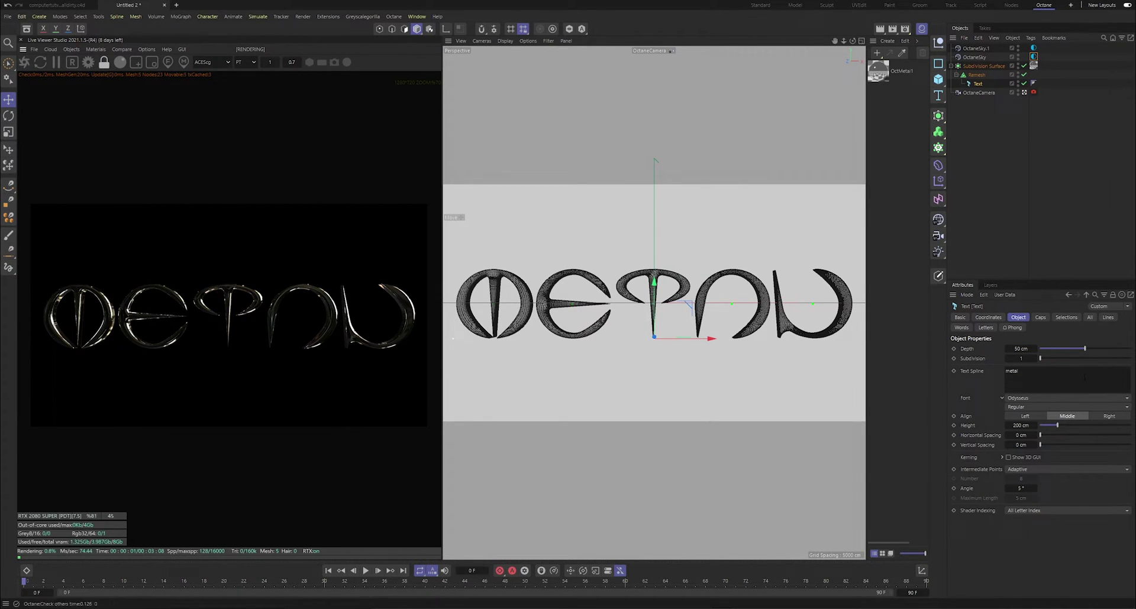
drag(1084, 349, 1130, 354)
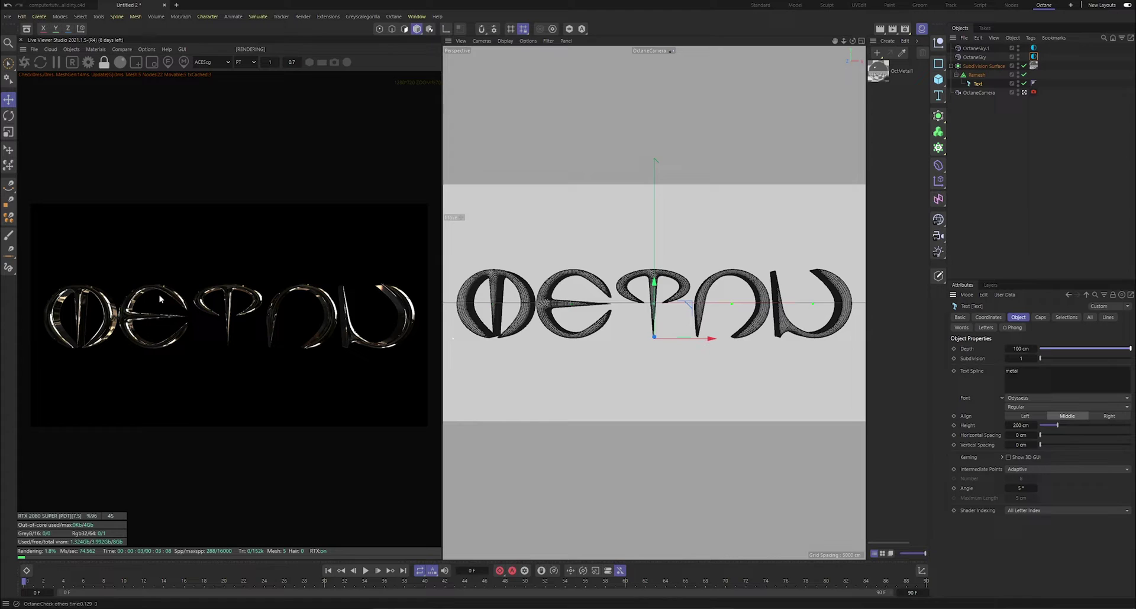
- Try Remesh polygon counts of 500, 50 and 250, settling back on 500
click(976, 75)
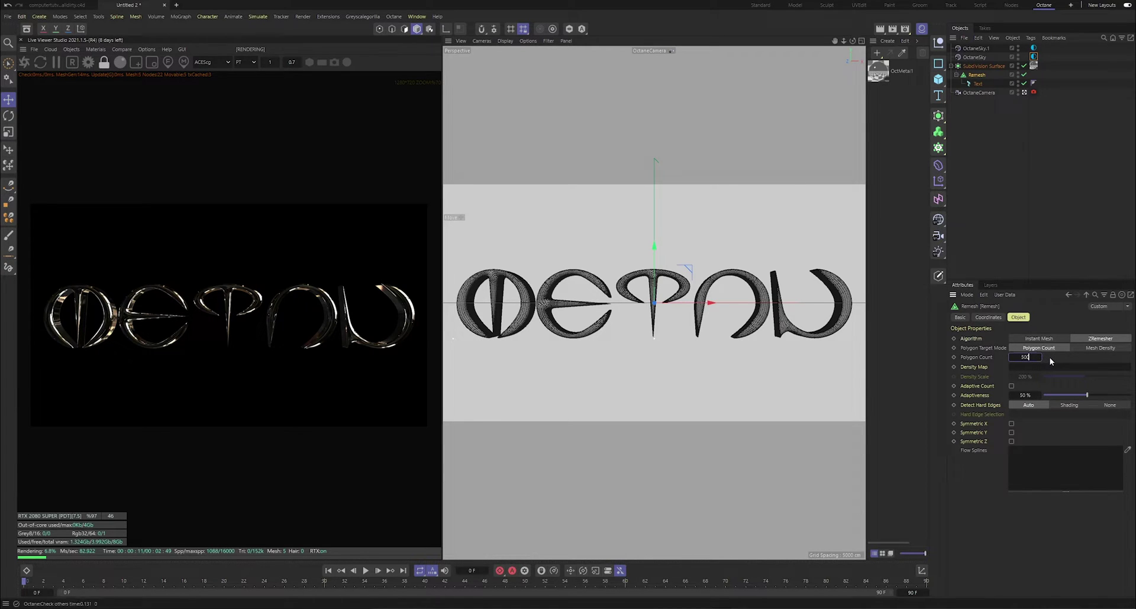
text(500)
key(Return)
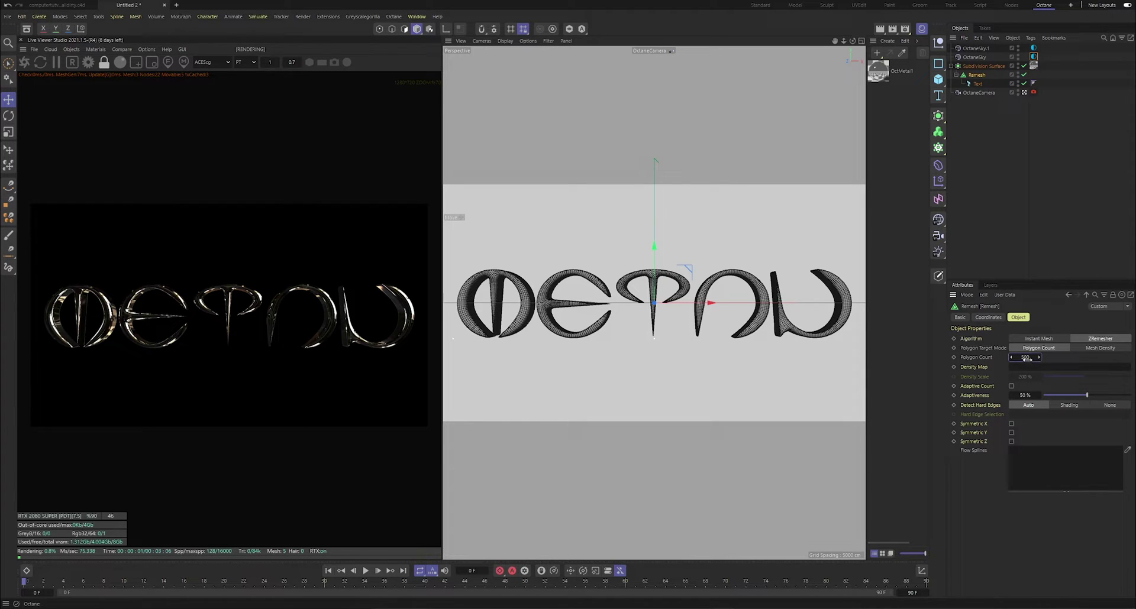
key(BackSpace)
key(Return)
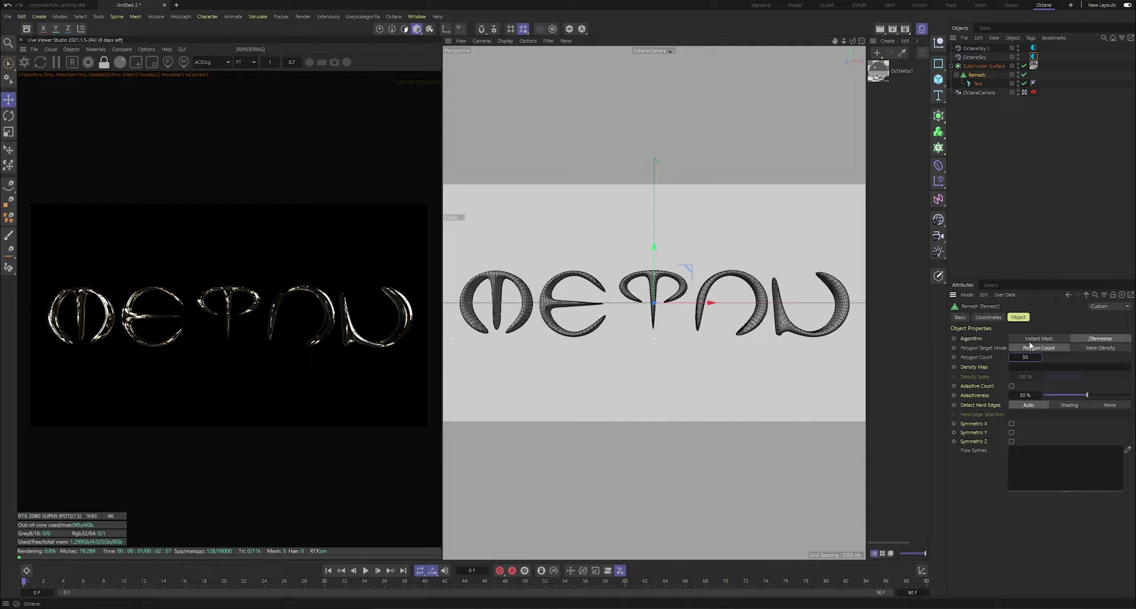
click(1025, 358)
text(250)
key(Return)
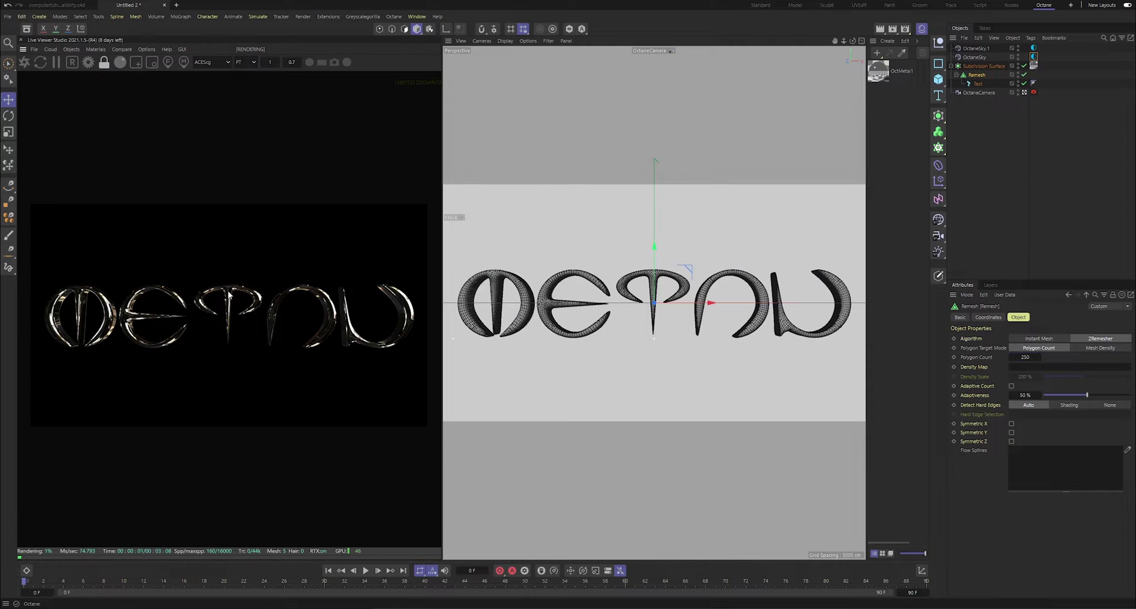
scroll(200, 296, up, 2)
scroll(244, 271, down, 1)
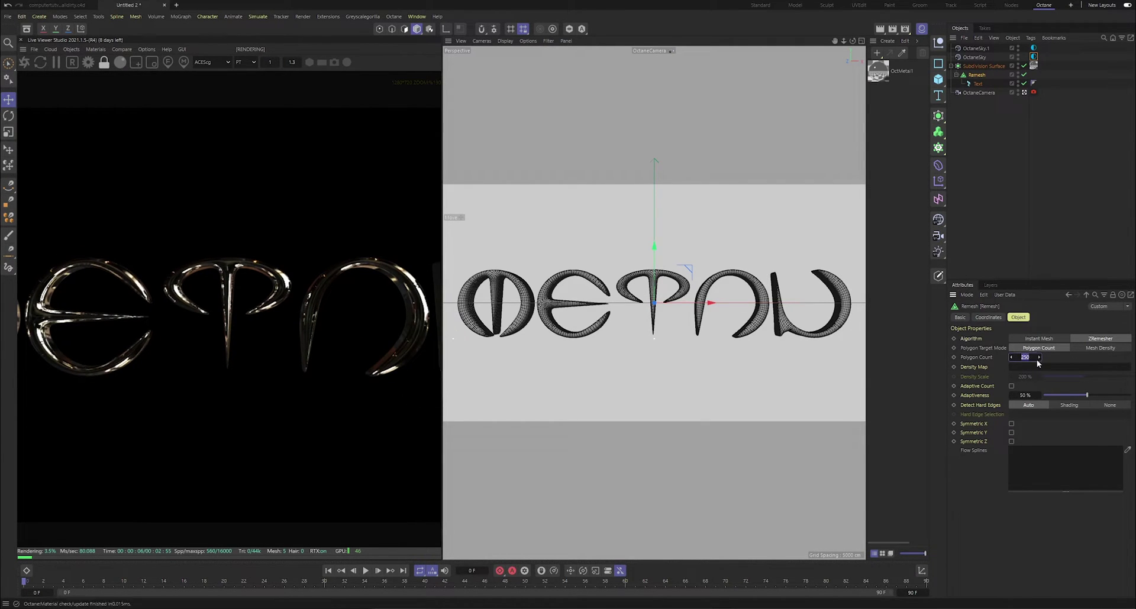
text(500)
key(Return)
scroll(261, 336, down, 3)
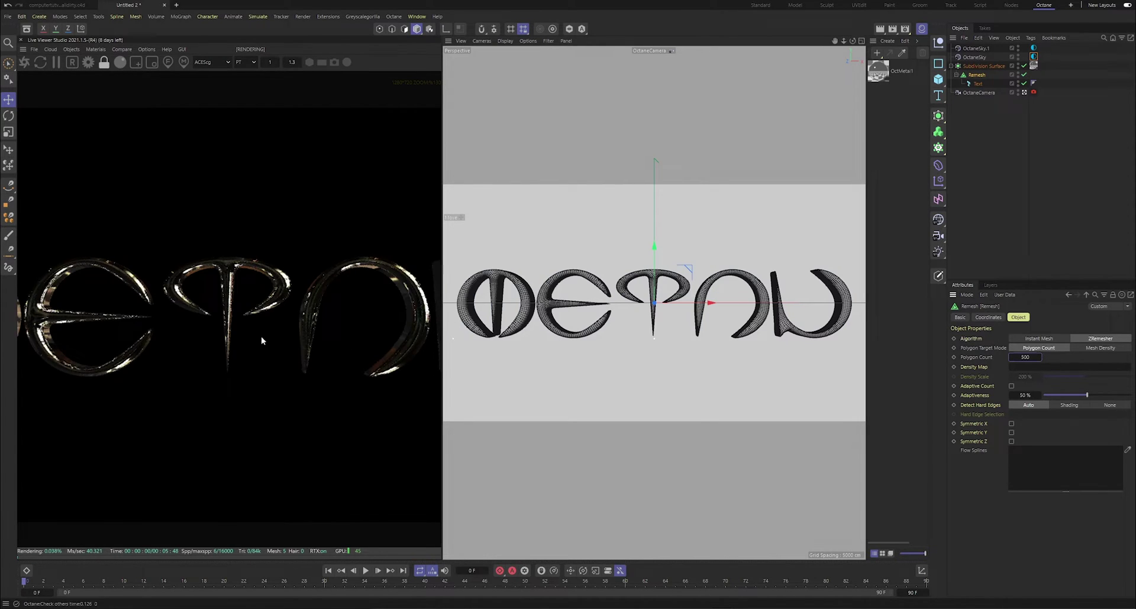
scroll(255, 336, up, 1)
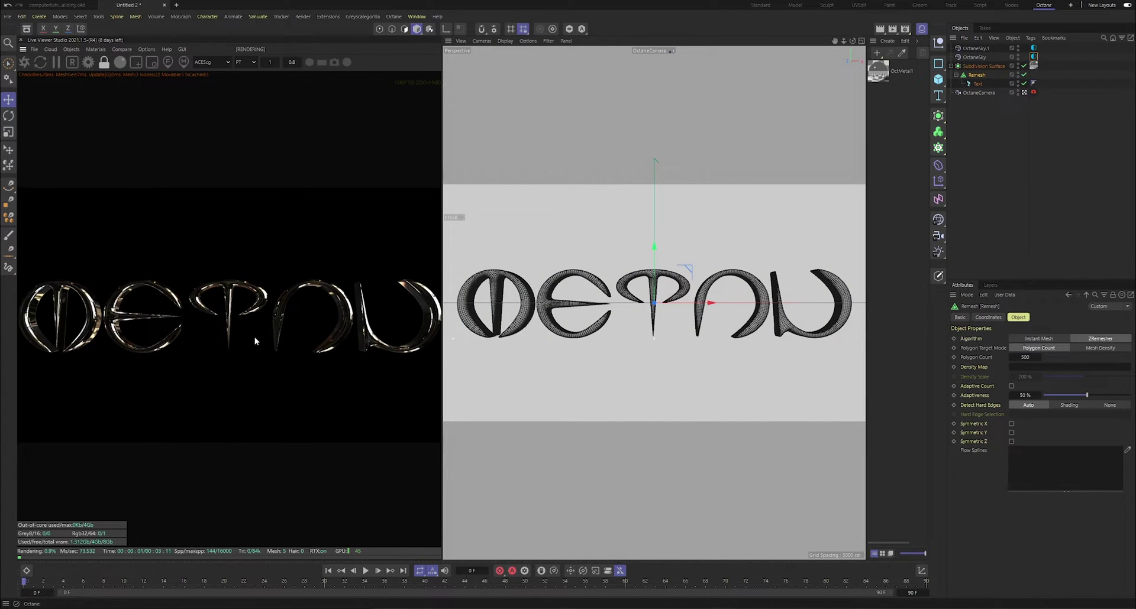
- Reduce the METAL text's extrusion depth from 100 cm to 32 cm
click(977, 84)
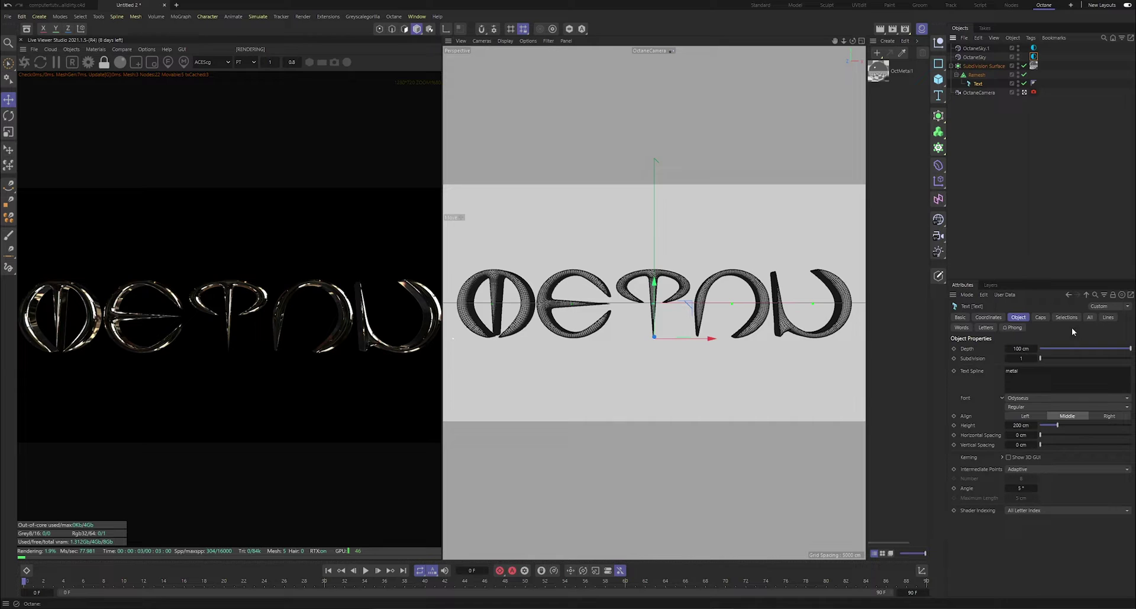
mouse_move(1086, 349)
mouse_down()
mouse_move(1064, 350)
mouse_move(1112, 351)
mouse_move(1087, 349)
mouse_move(1100, 359)
mouse_move(1068, 349)
mouse_up()
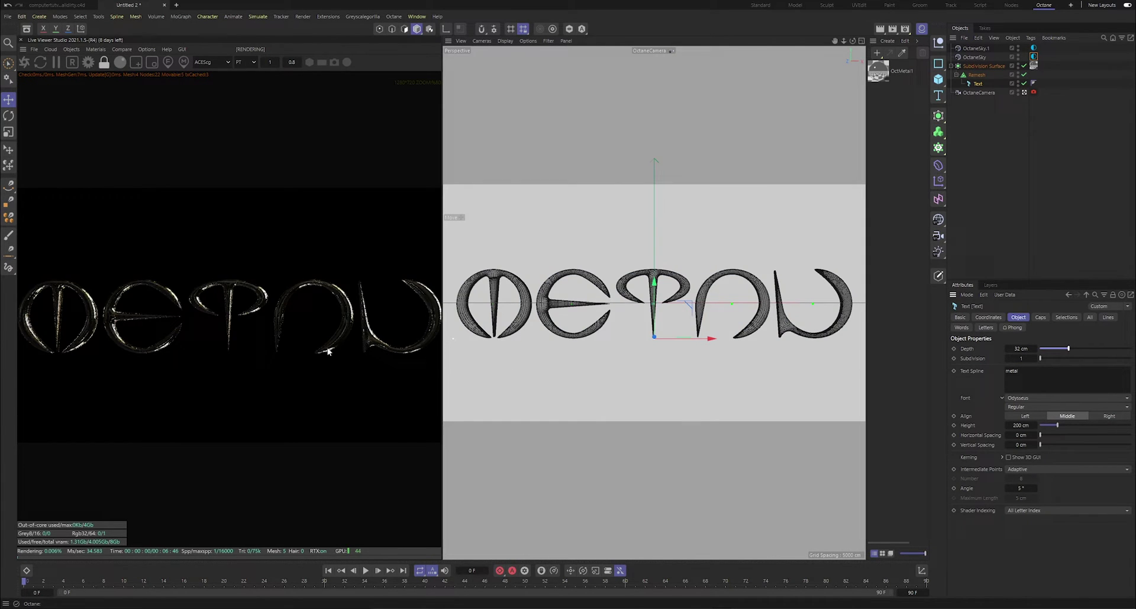
scroll(183, 338, down, 1)
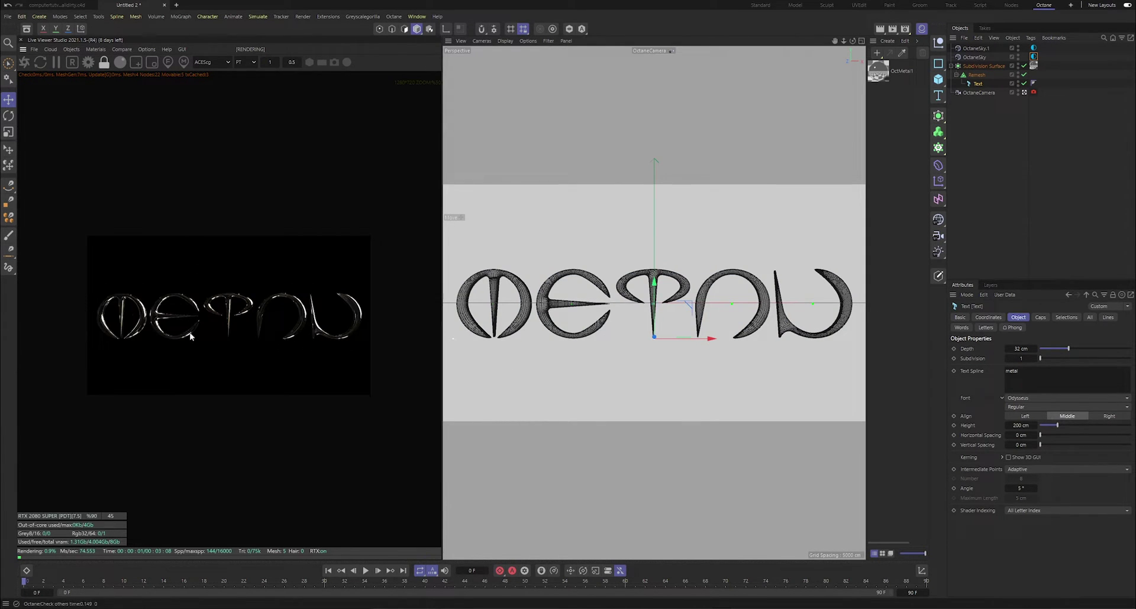
key(ctrl+s)
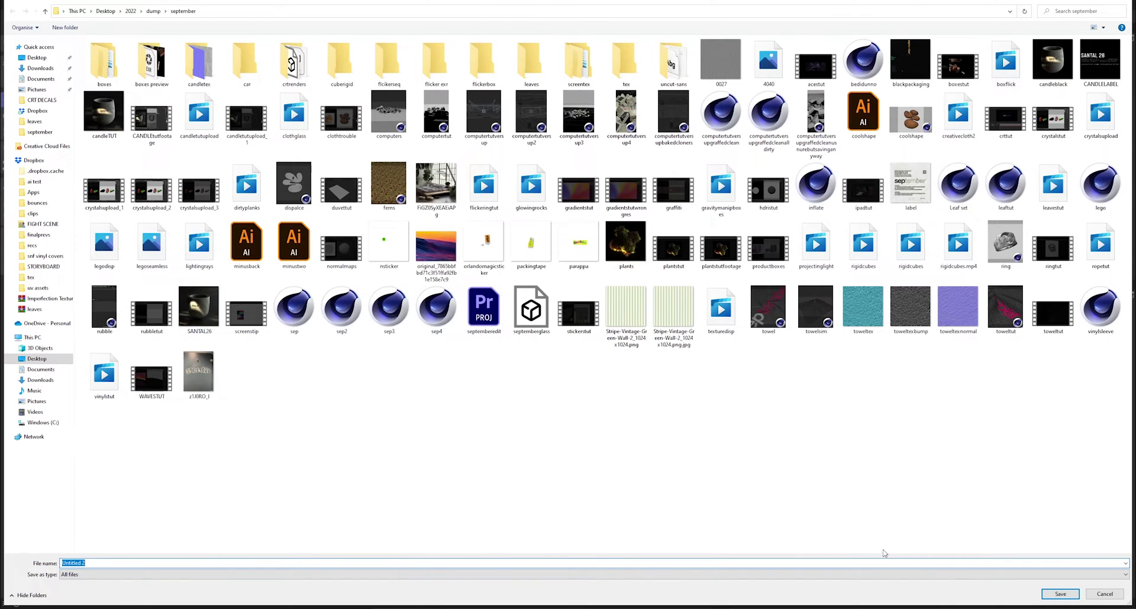
click(1104, 594)
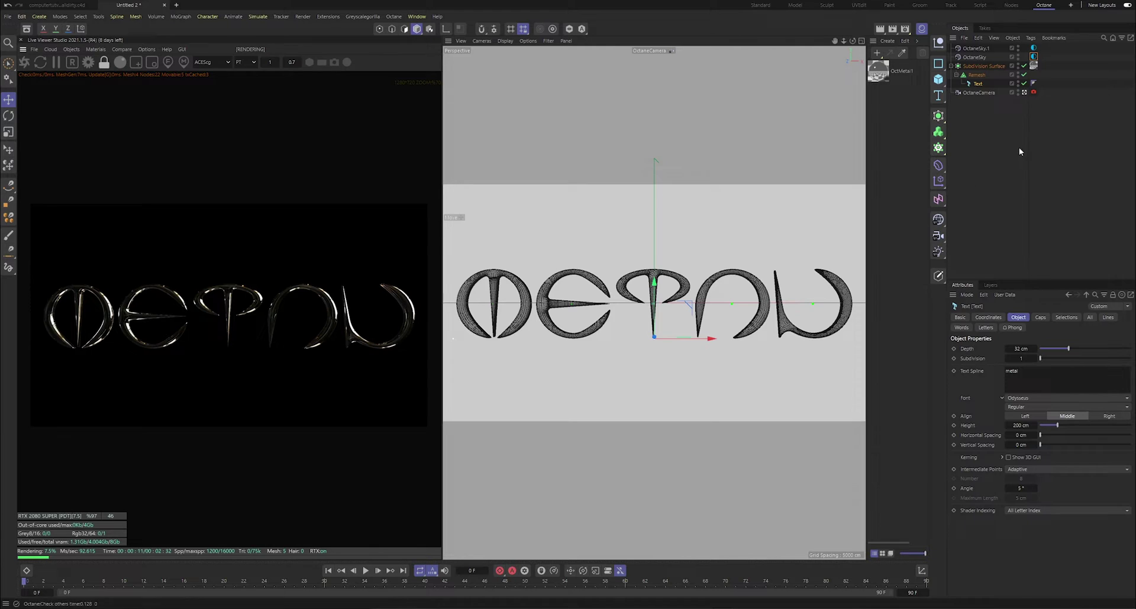
- Show the Creative_Office.exr image texture settings of the OctaneSky Environment Tag
click(1034, 57)
click(1000, 379)
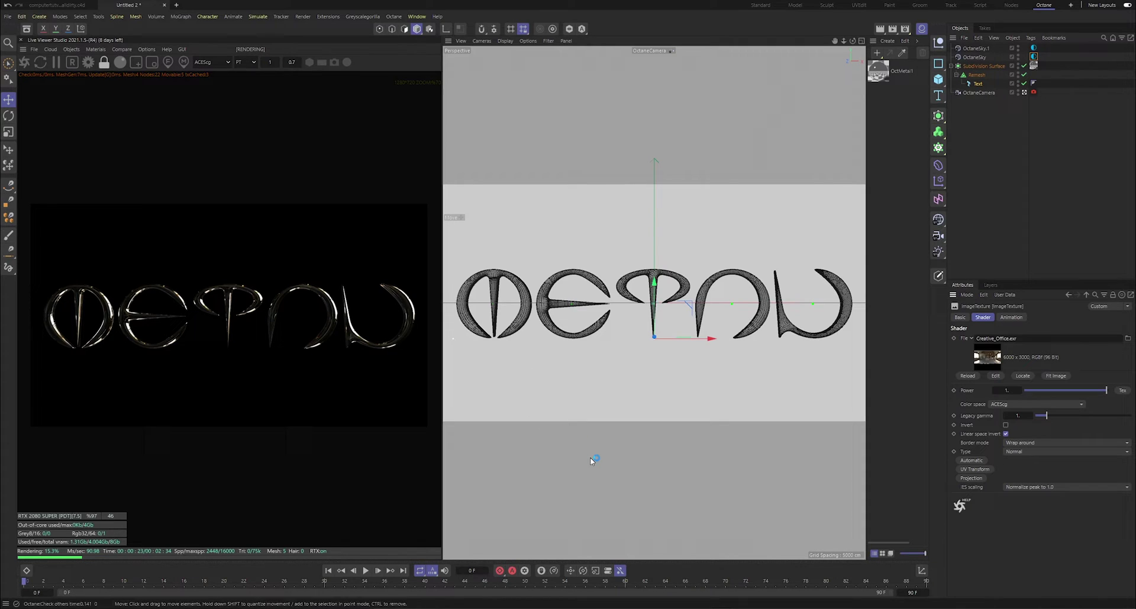
- Apply Pro Studios Metal Vol 2 HDRI 33 from the Greyscalegorilla Plus Library to the sky's texture
click(363, 16)
click(371, 137)
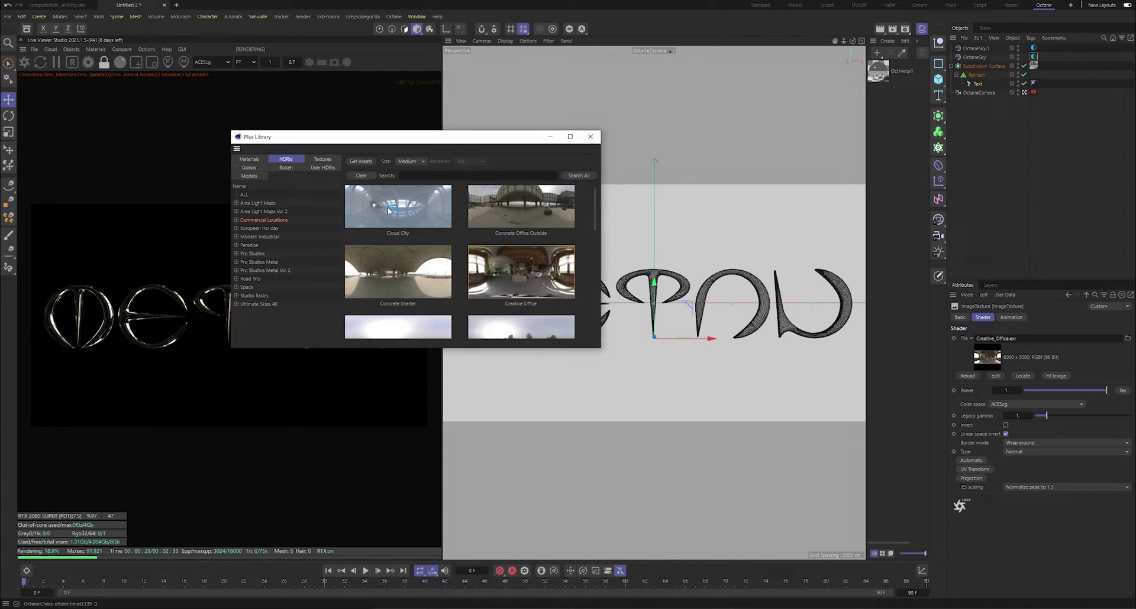
click(264, 270)
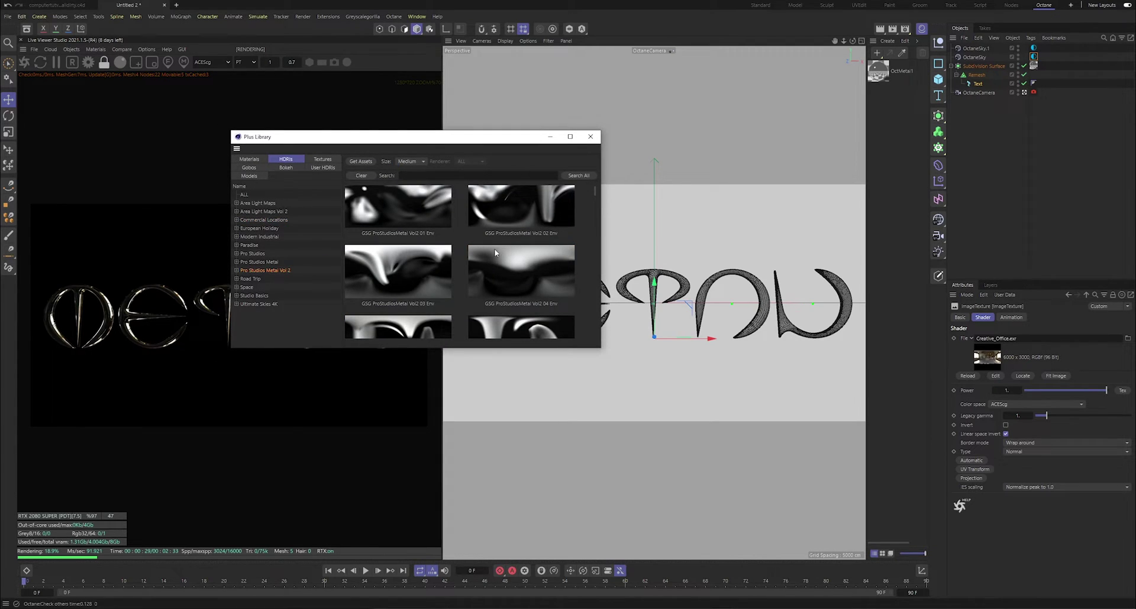
scroll(496, 266, down, 5)
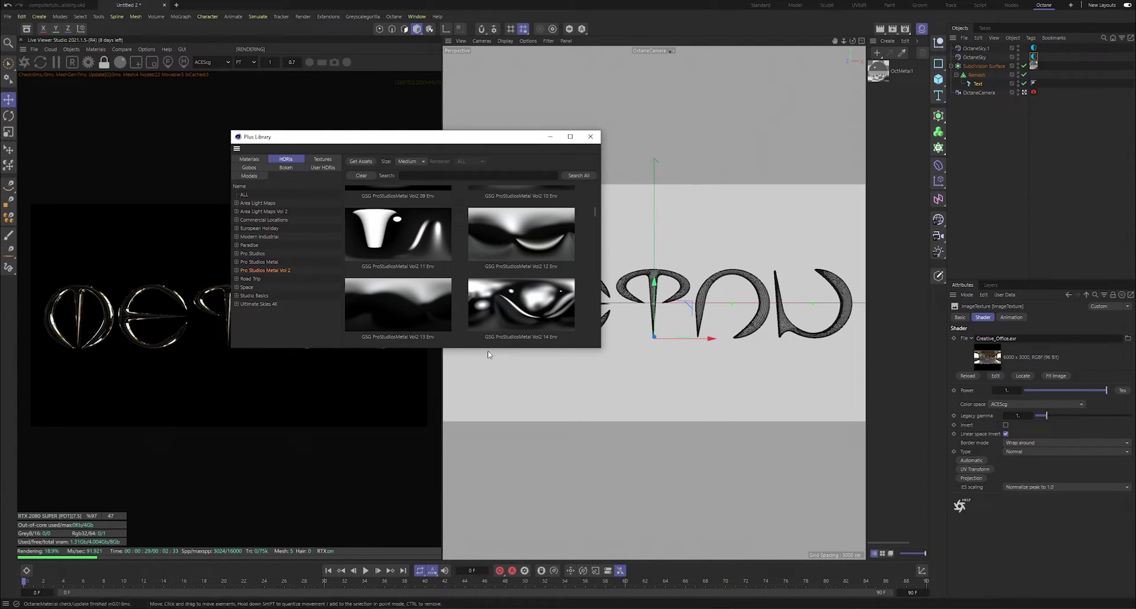
drag(474, 349, 477, 539)
scroll(503, 355, down, 10)
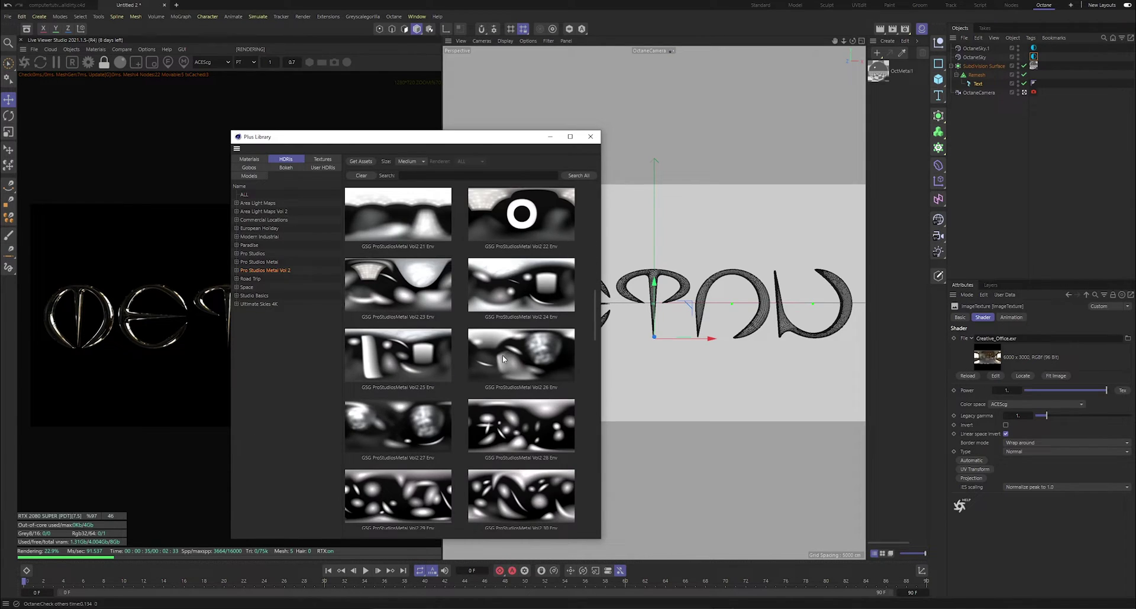
drag(593, 327, 584, 348)
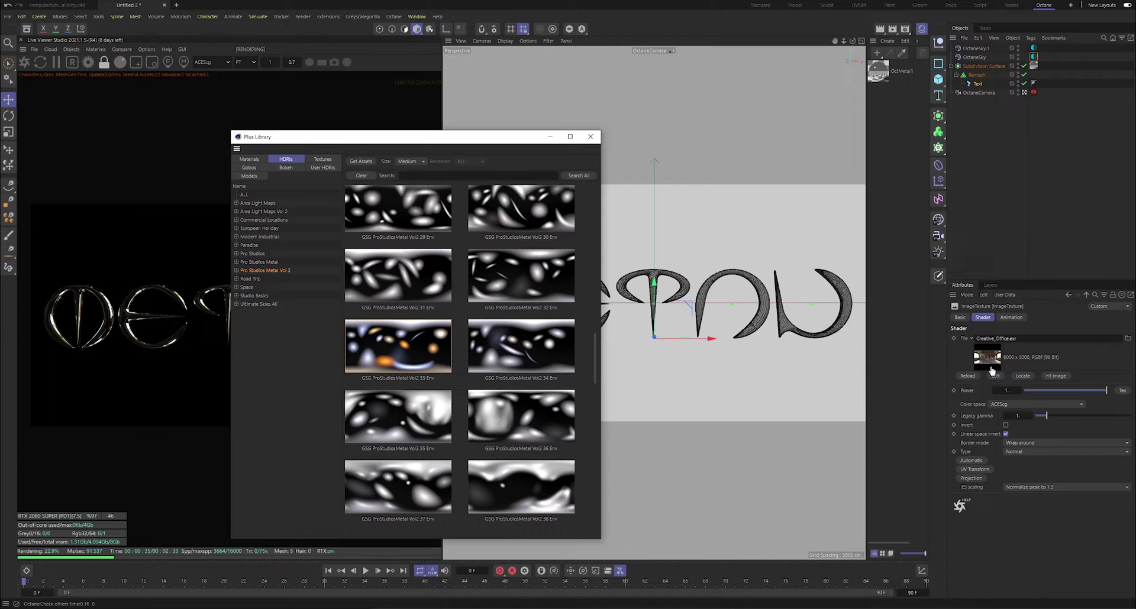
drag(990, 367, 990, 367)
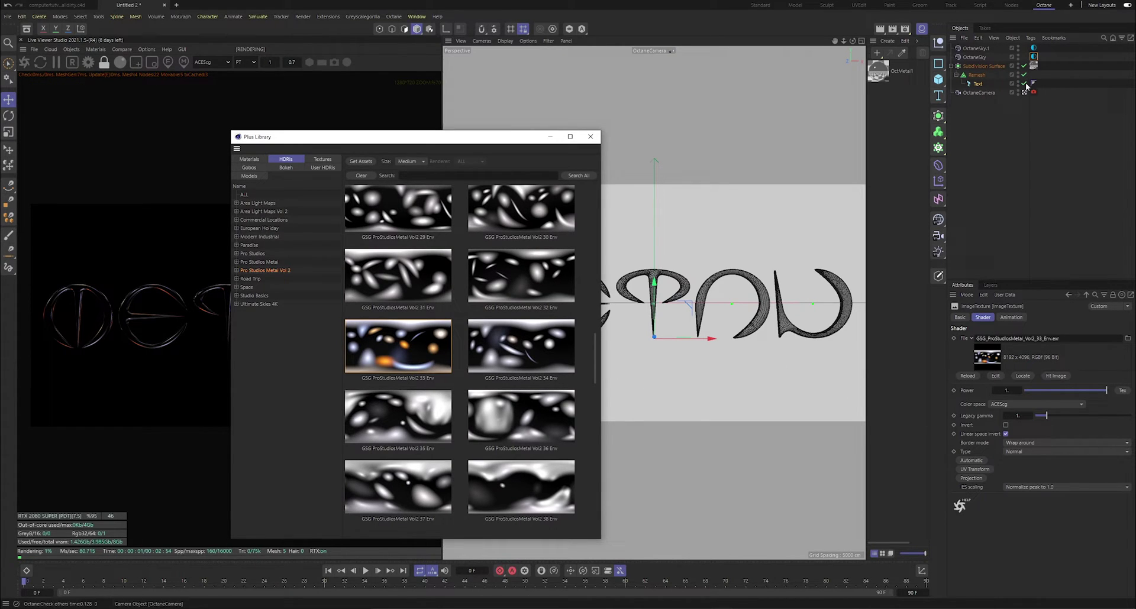
click(1034, 57)
- Set the sky power to 2 and RotX to about -0.35 for coppery orange edge highlights
click(590, 137)
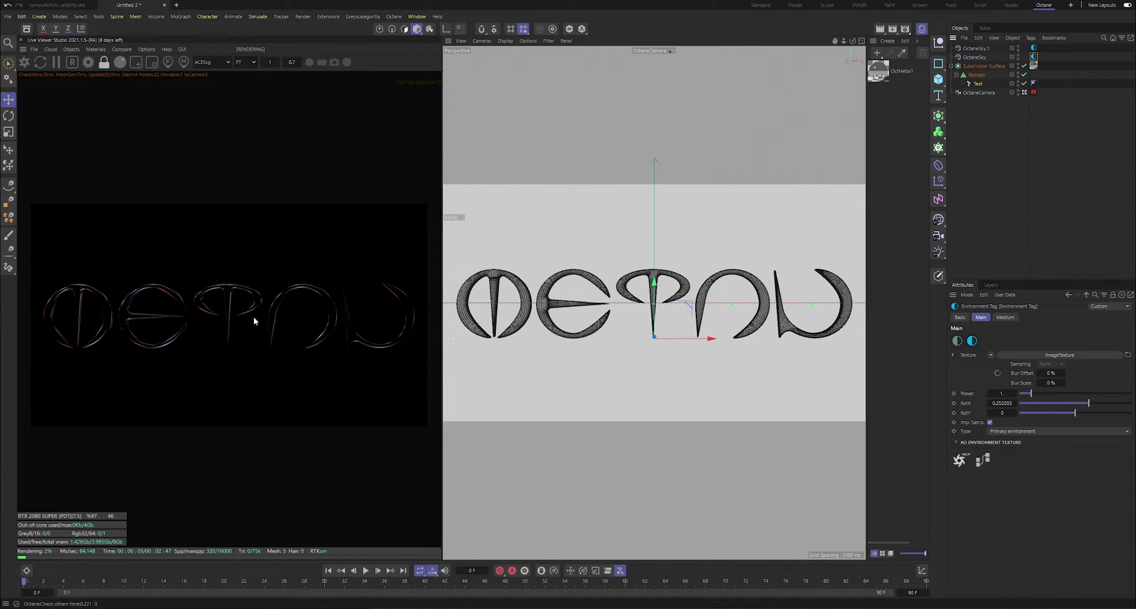
drag(1081, 405, 1107, 419)
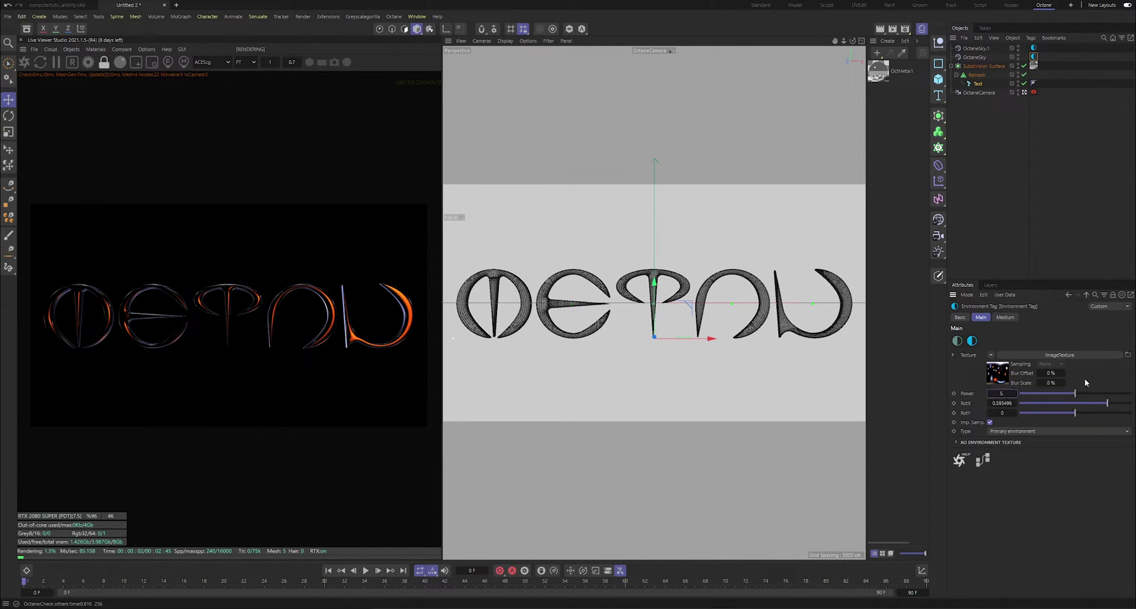
text(5.)
key(Return)
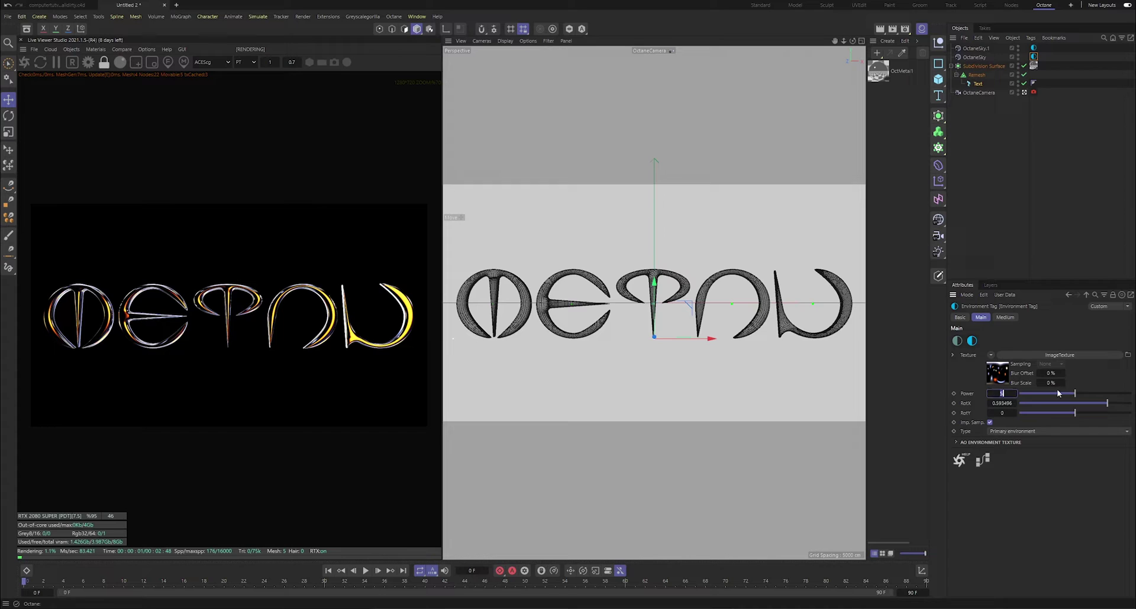
text(2)
key(Return)
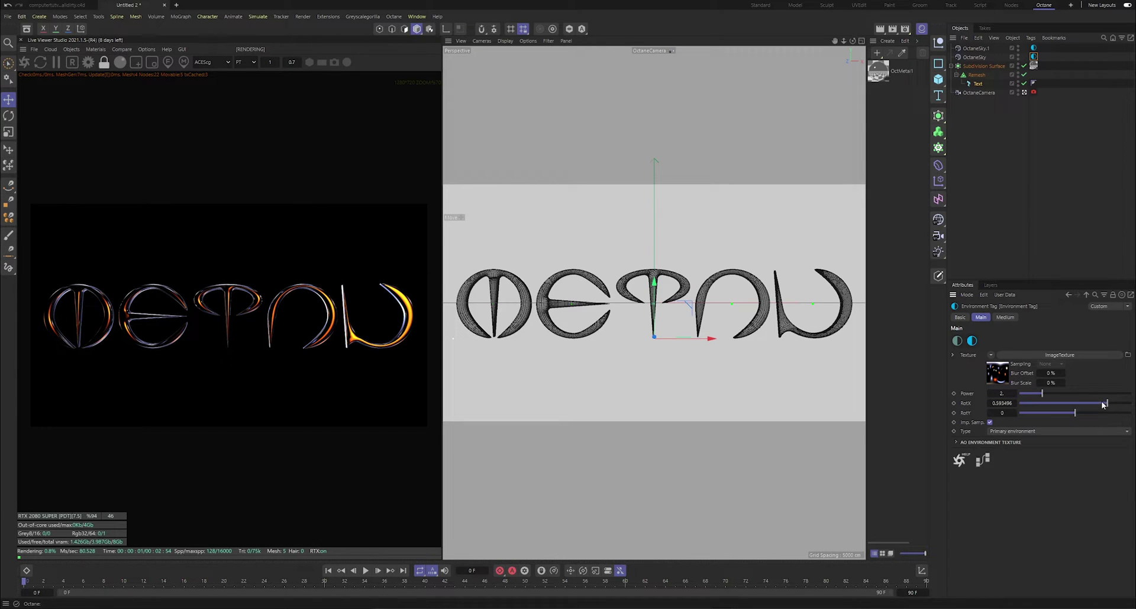
drag(1105, 403, 1056, 404)
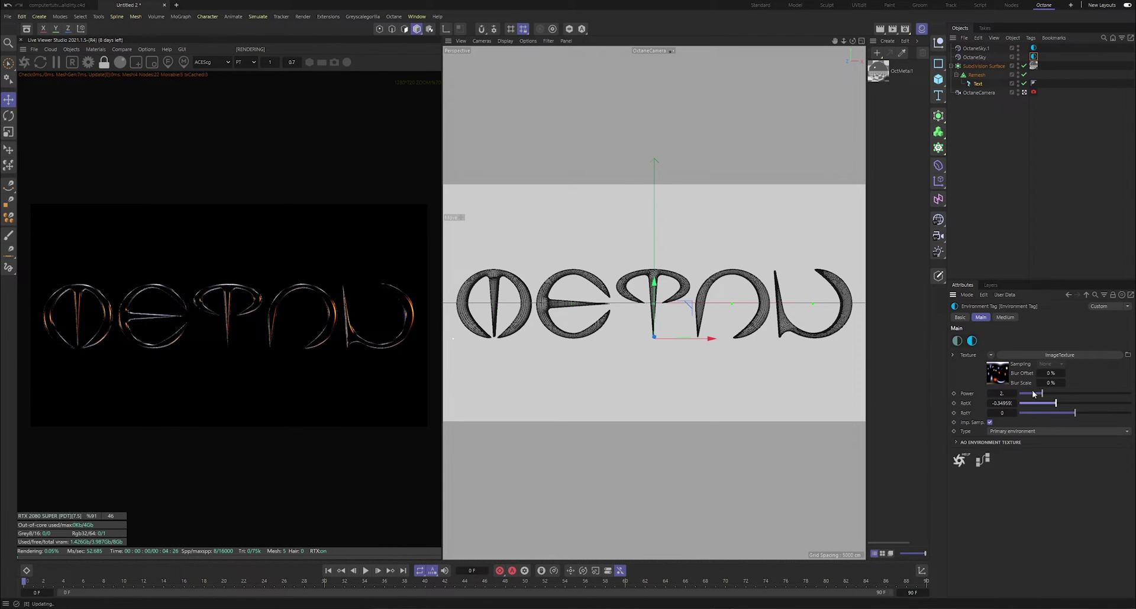
scroll(205, 286, up, 5)
scroll(205, 286, down, 5)
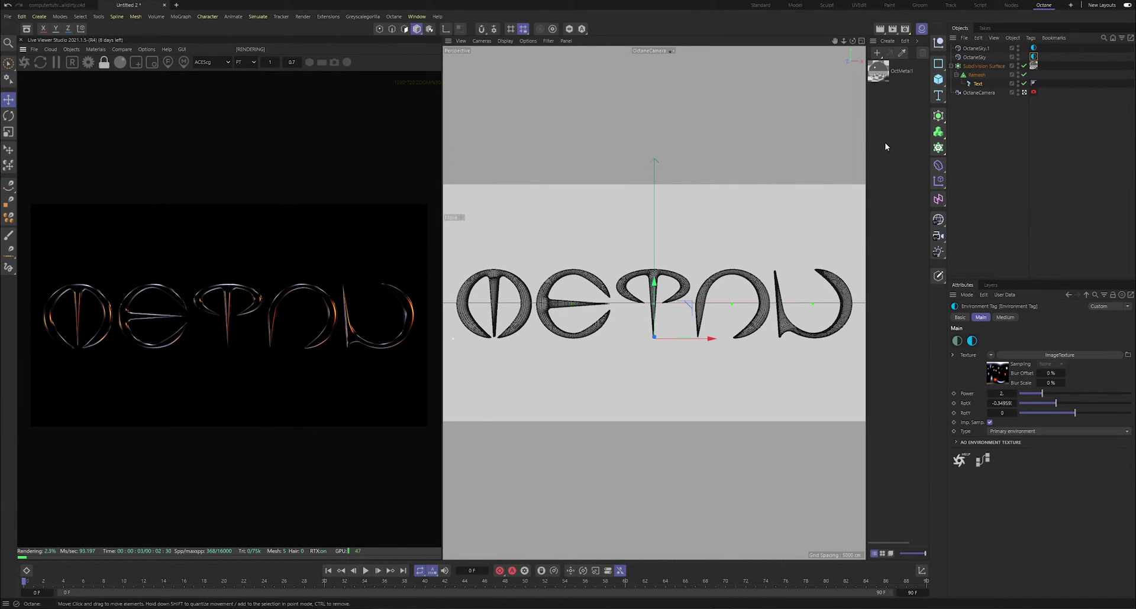
- Switch on the Octane camera's post-processing bloom for a warm orange glow around the letters
click(1035, 71)
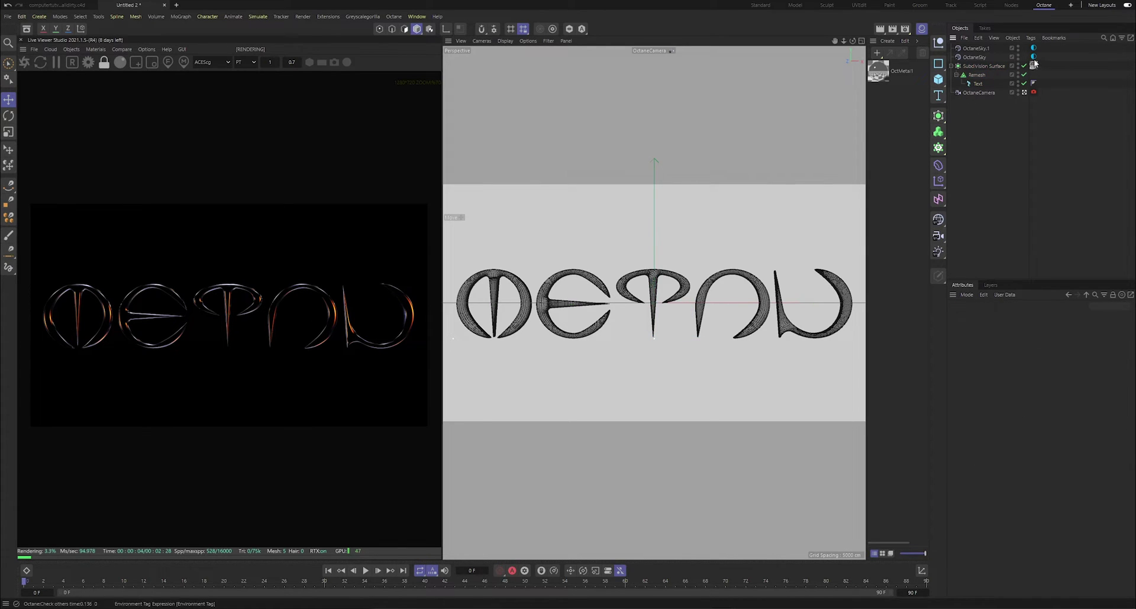
click(1033, 92)
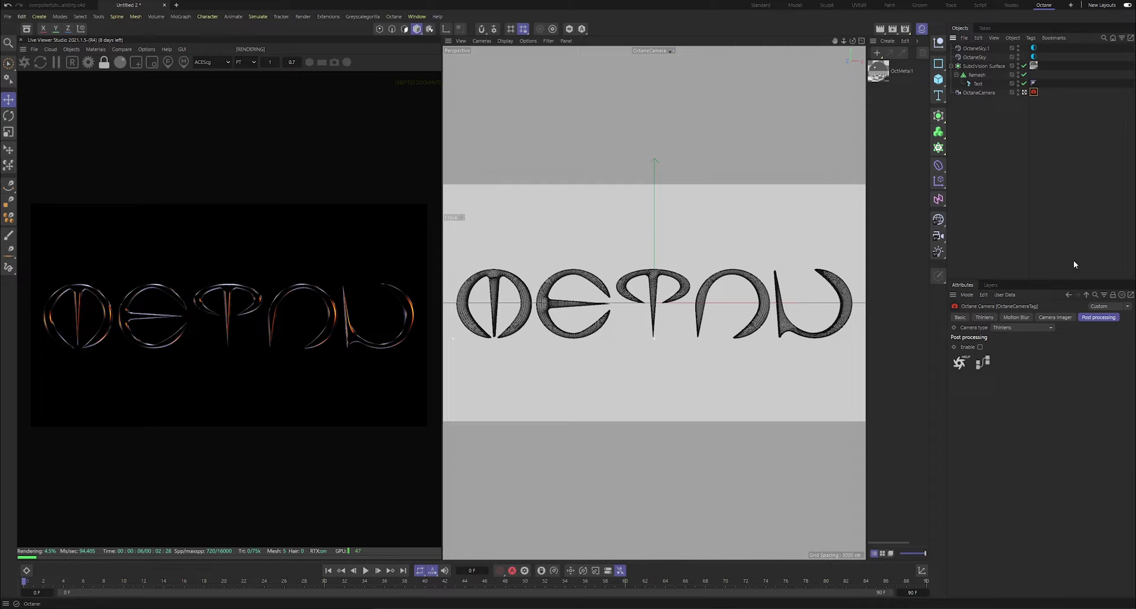
click(980, 347)
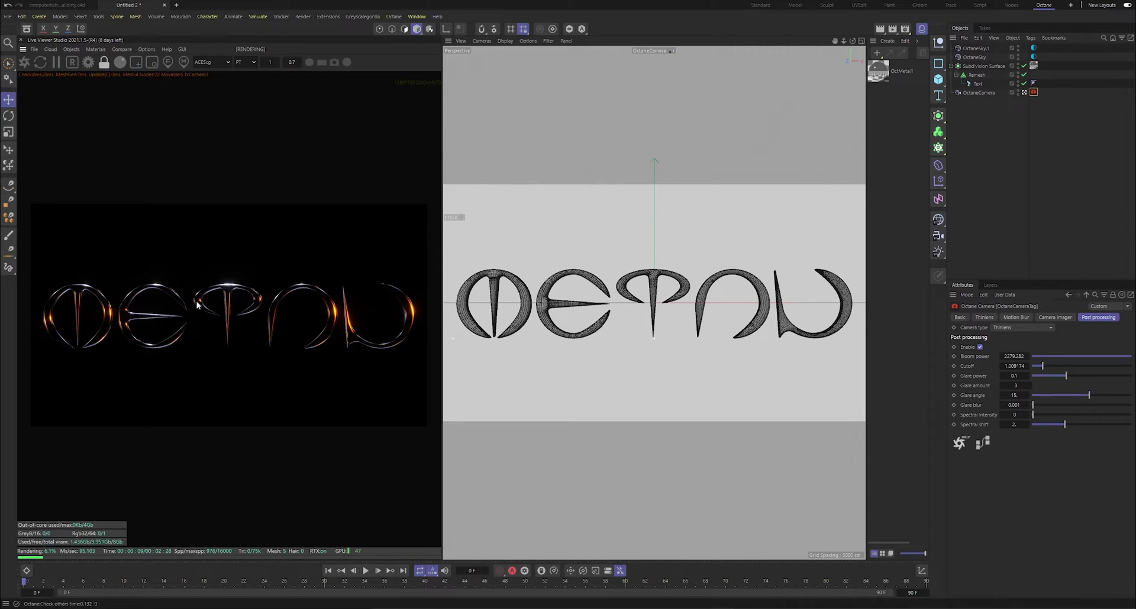
scroll(245, 271, up, 3)
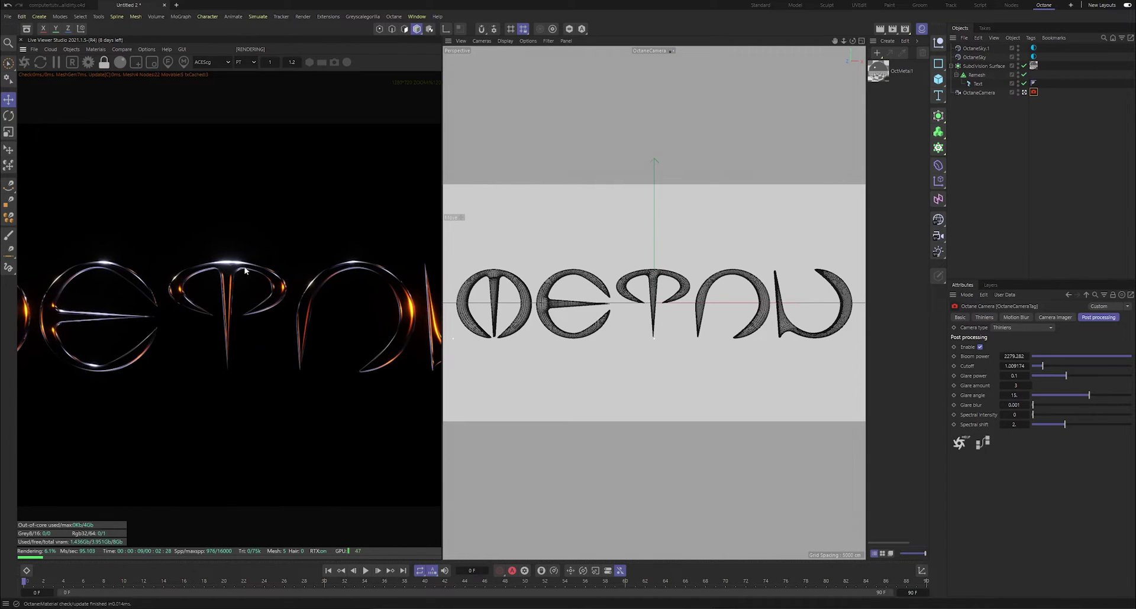
click(1008, 366)
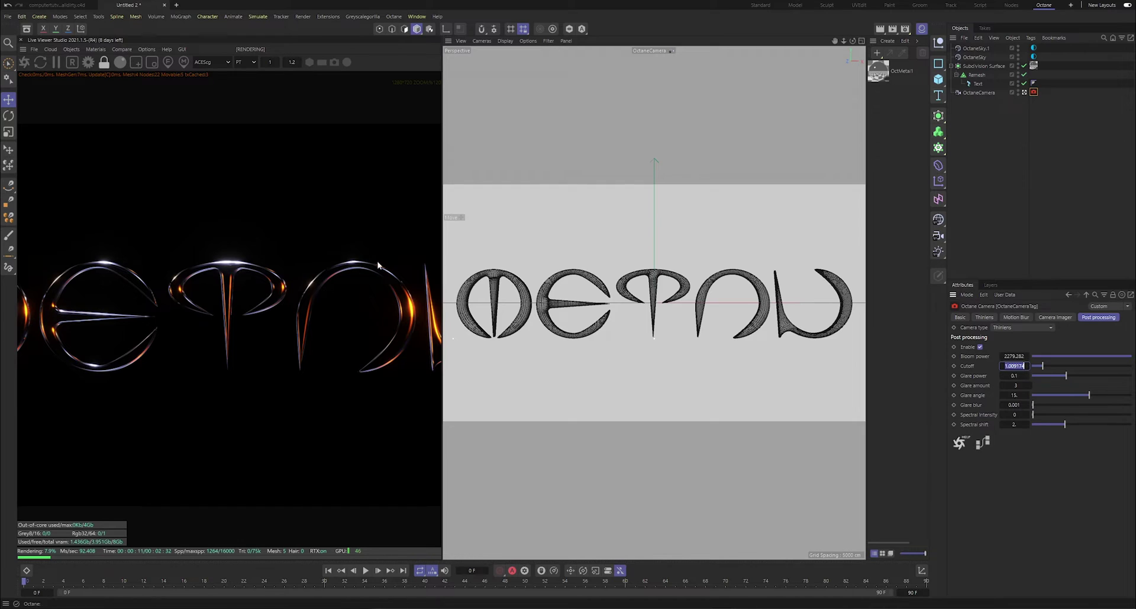
scroll(194, 263, down, 4)
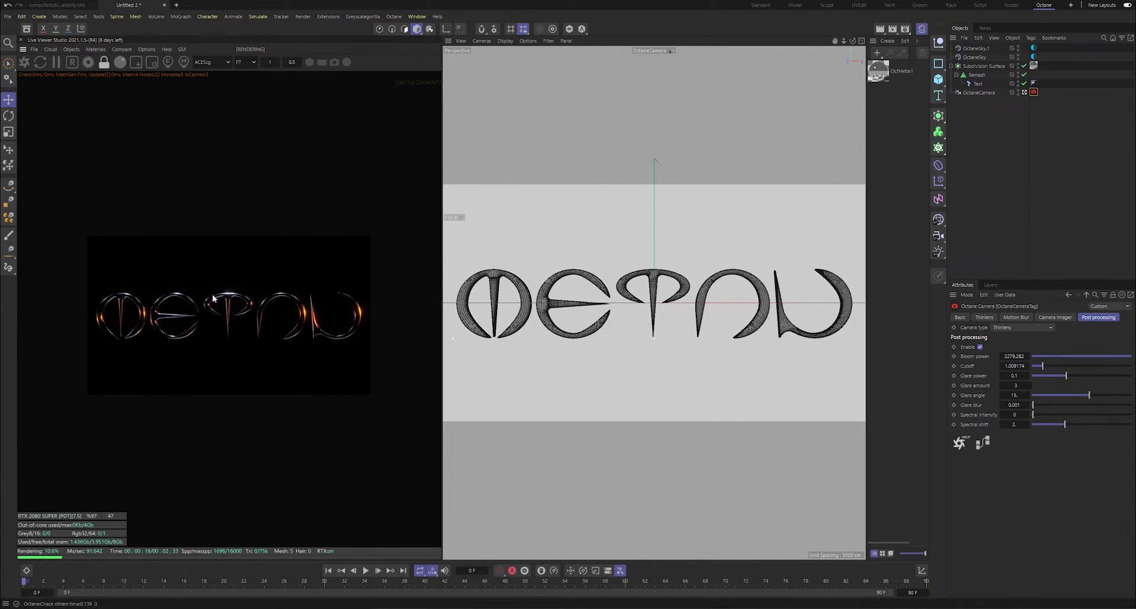
scroll(213, 299, up, 2)
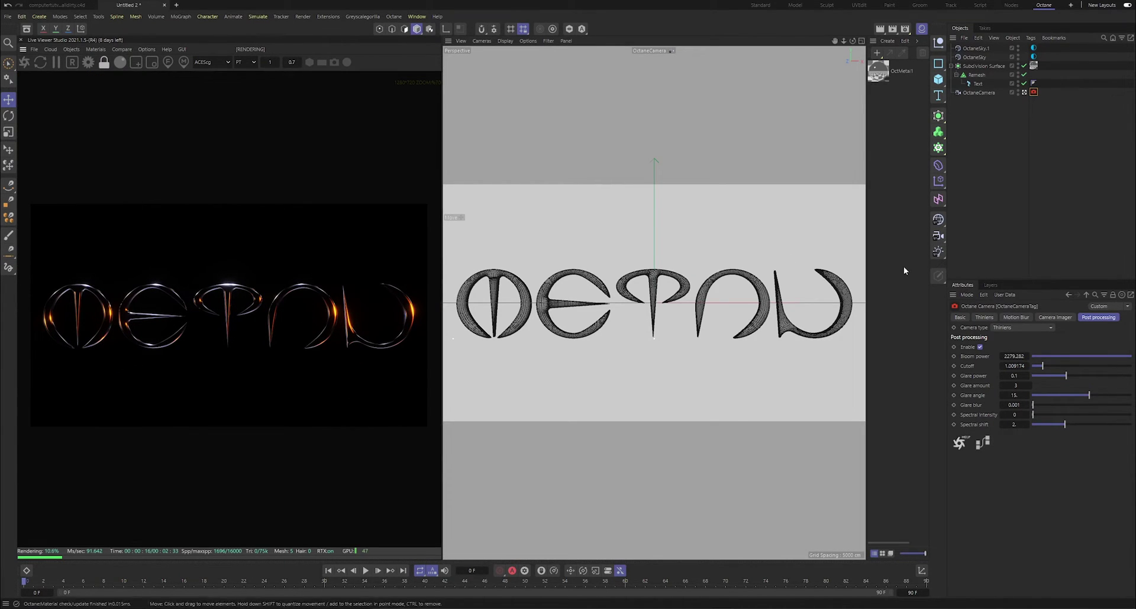
click(978, 225)
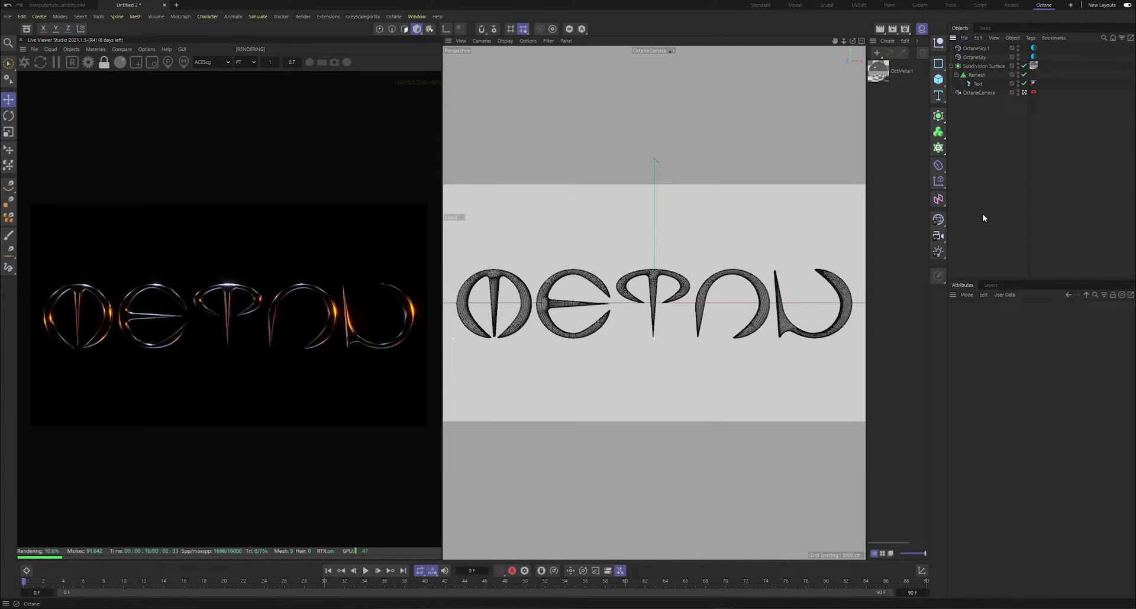
- Save the scene as chrome
key(ctrl+s)
text(chrome)
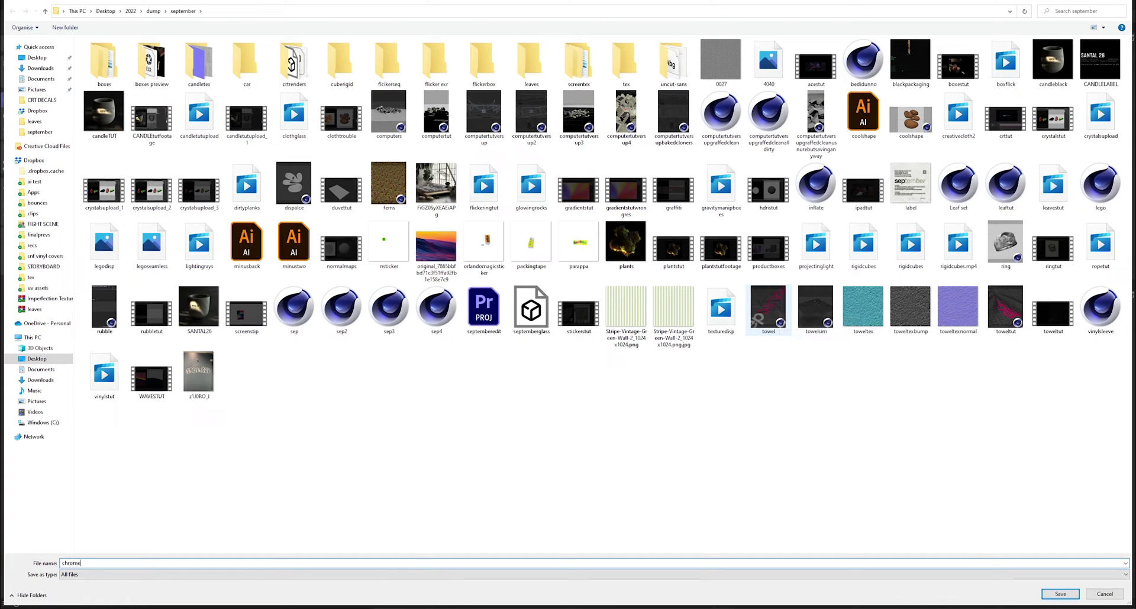
key(Return)
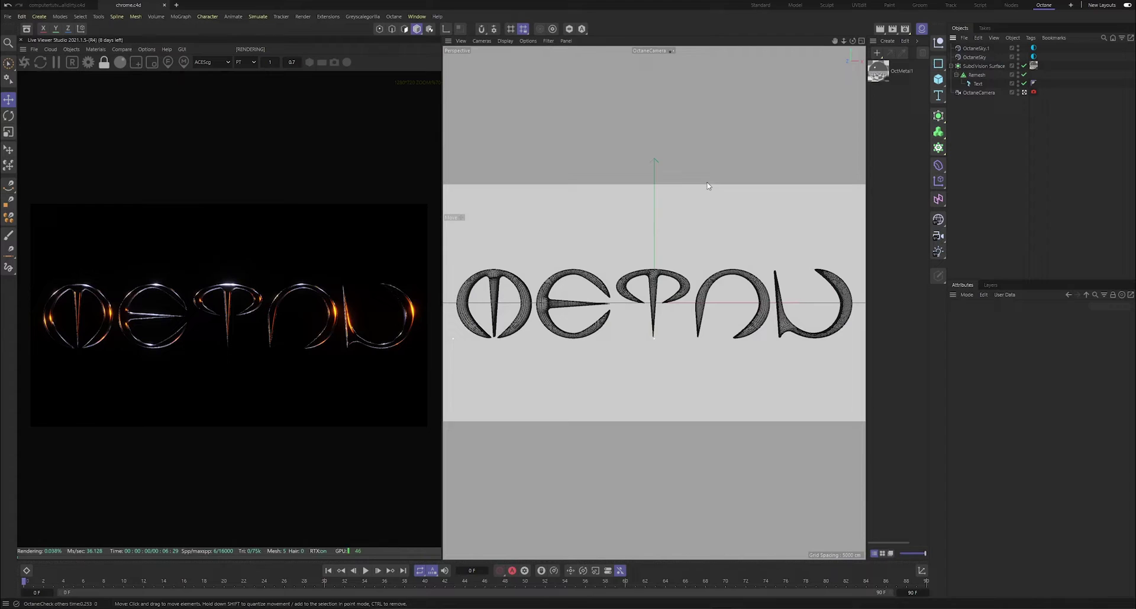
- Send the sky's HDRI image texture to Photoshop for editing
click(1032, 56)
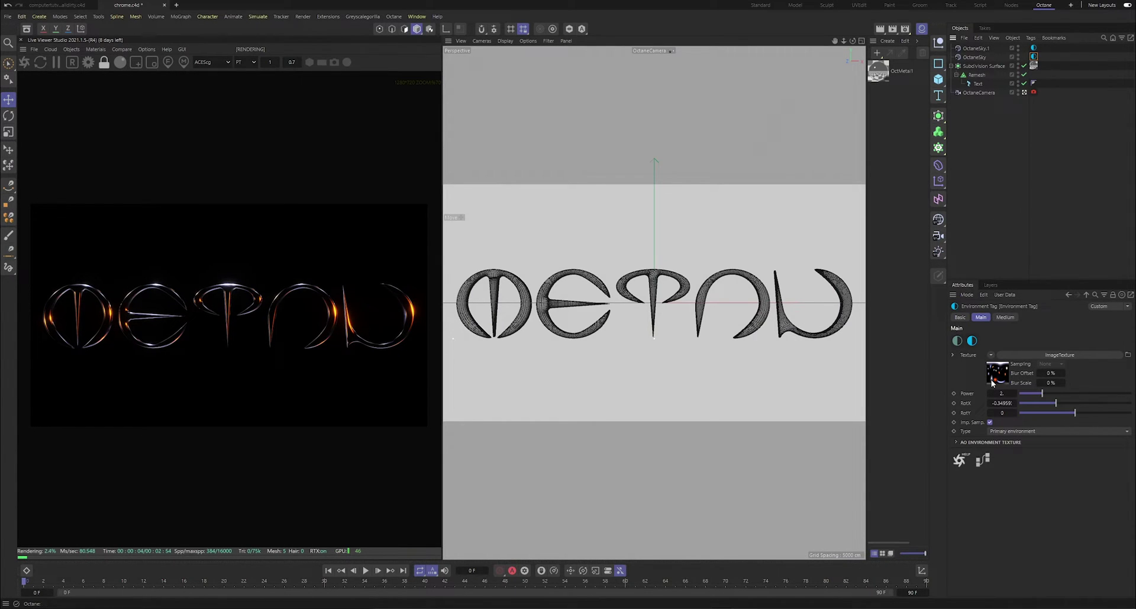
click(995, 380)
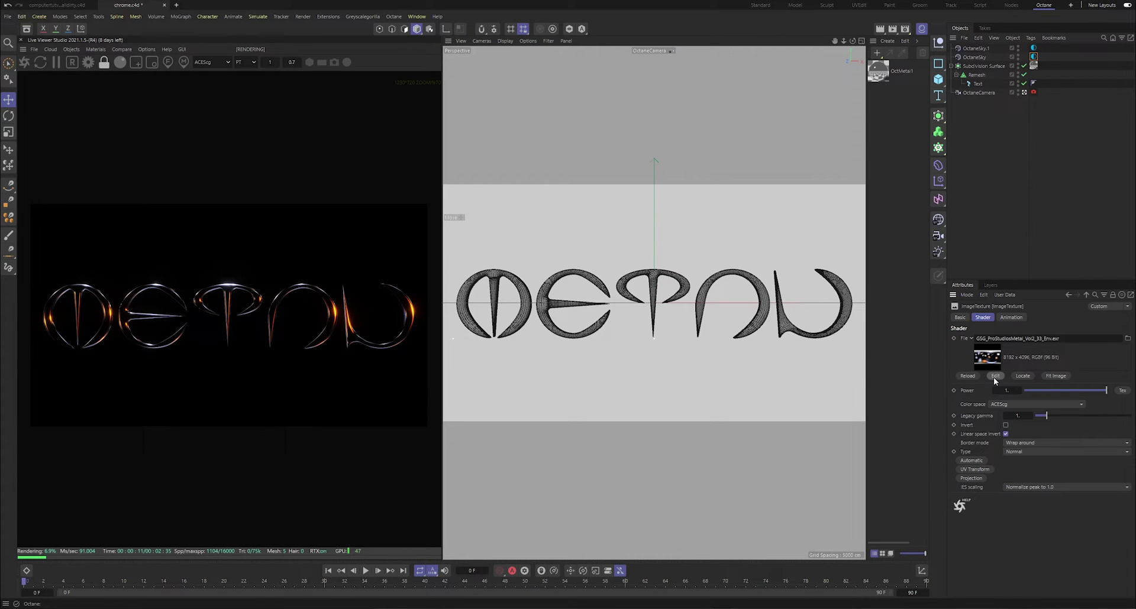
click(994, 376)
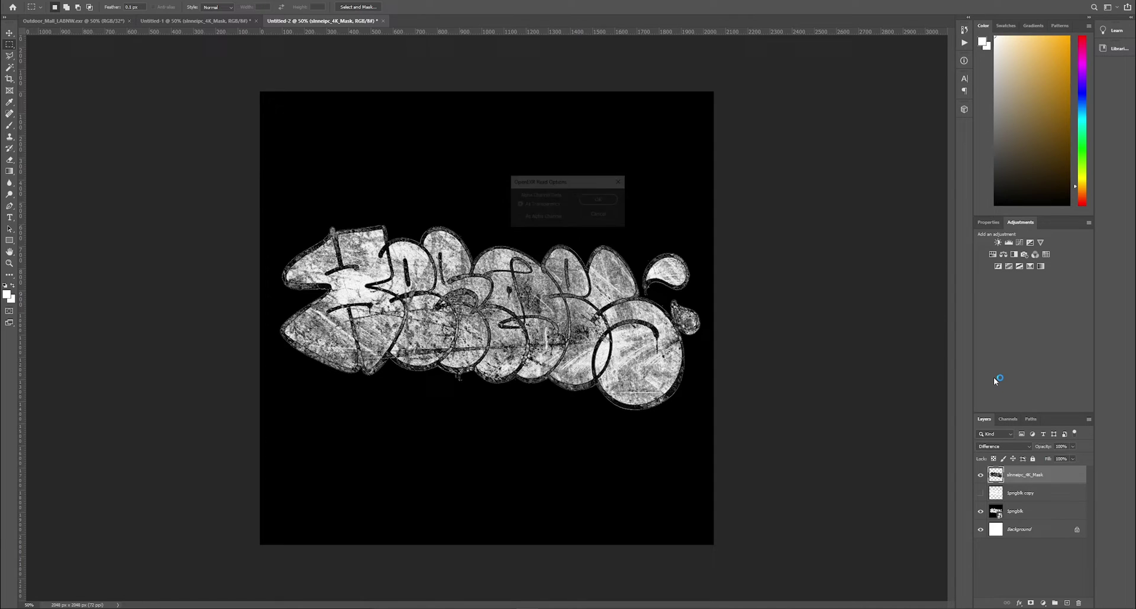
- Open the HDRI with default EXR read options and set the Hue/Saturation hue to -152
click(594, 198)
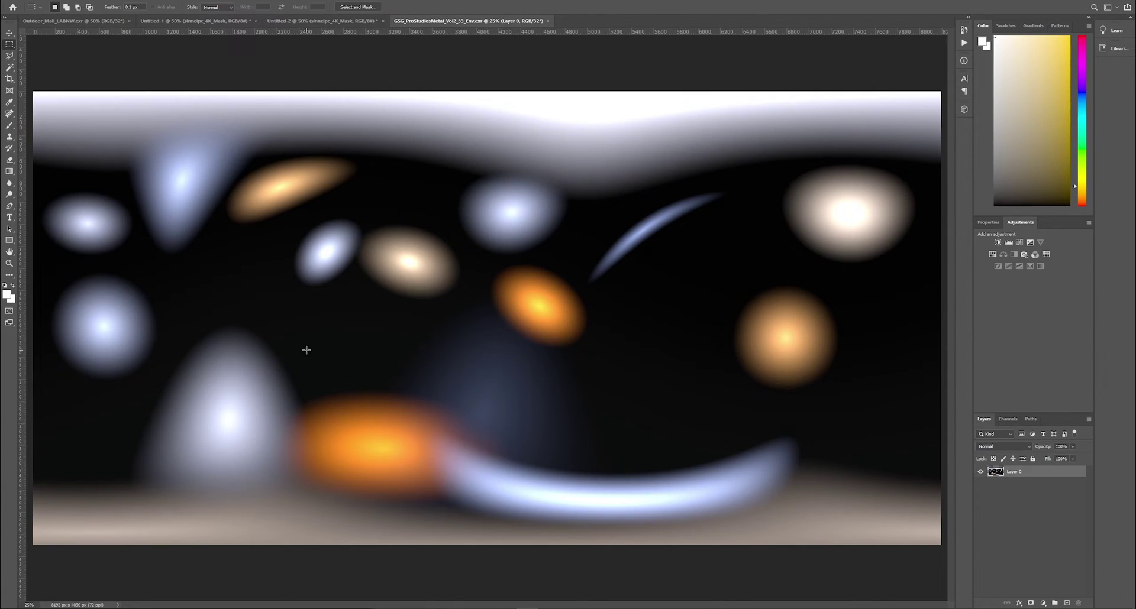
click(52, 1)
mouse_move(81, 25)
click(165, 64)
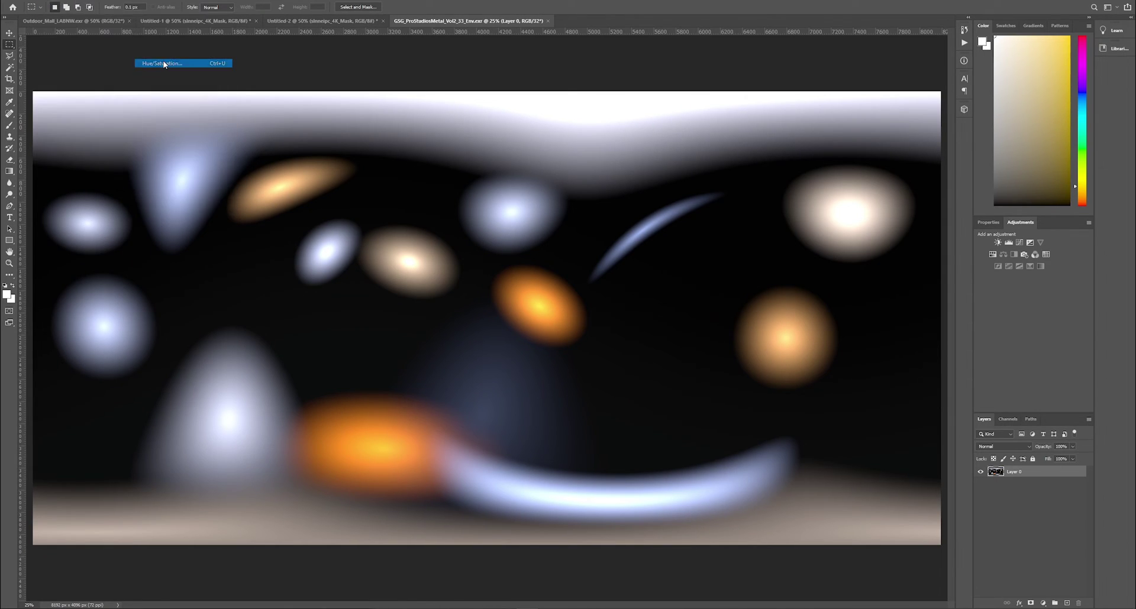
drag(821, 287, 781, 285)
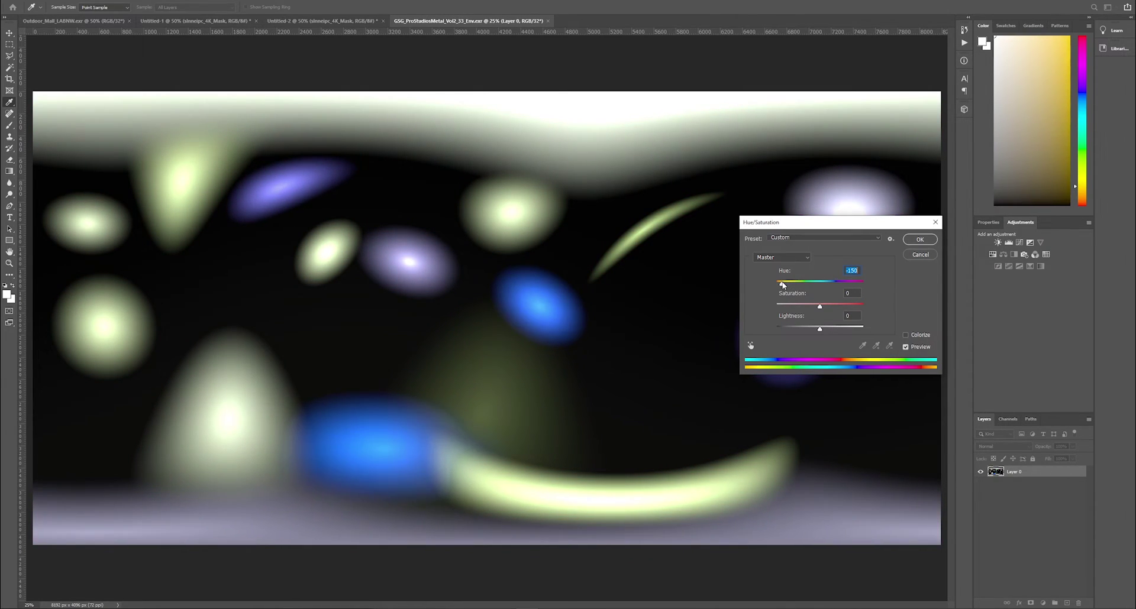
- Apply the hue shift and save an OpenEXR copy of the HDRI into the september folder
click(921, 239)
click(22, 1)
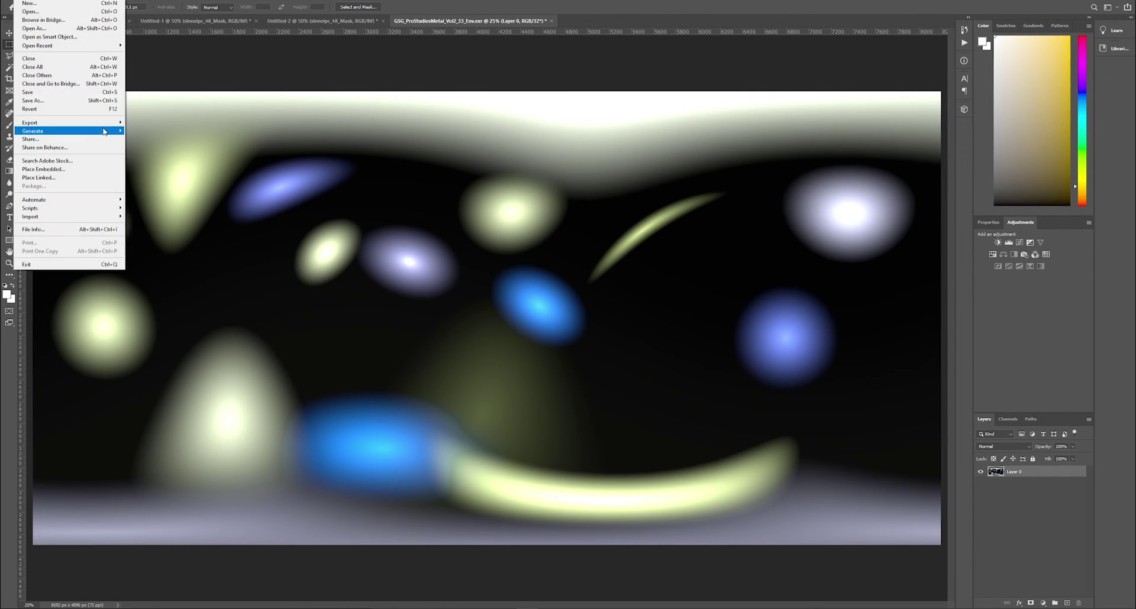
click(73, 103)
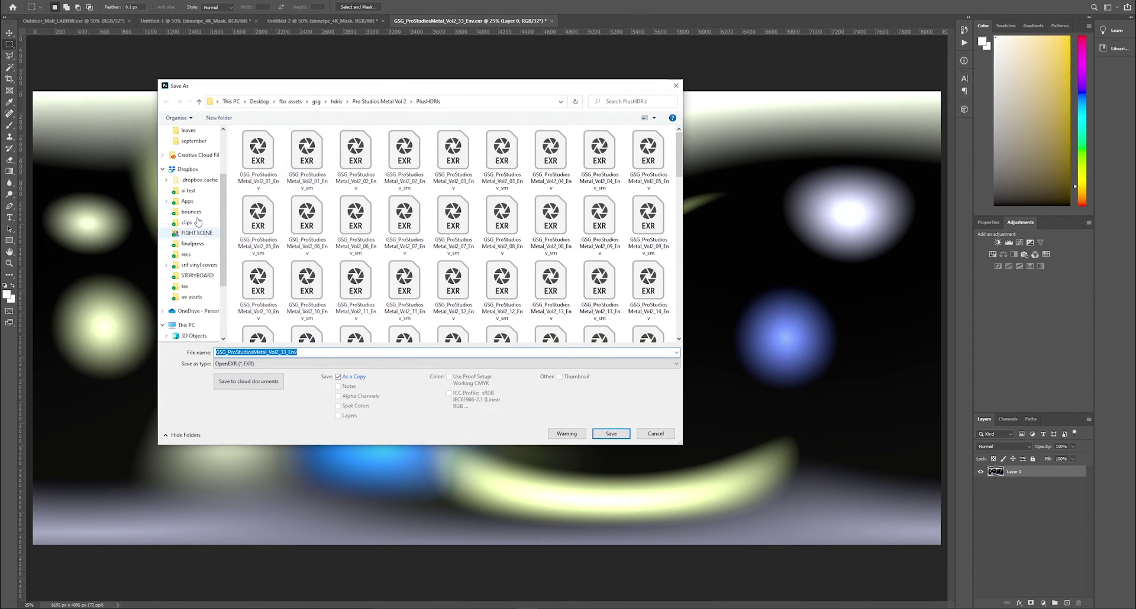
scroll(199, 222, up, 3)
click(201, 223)
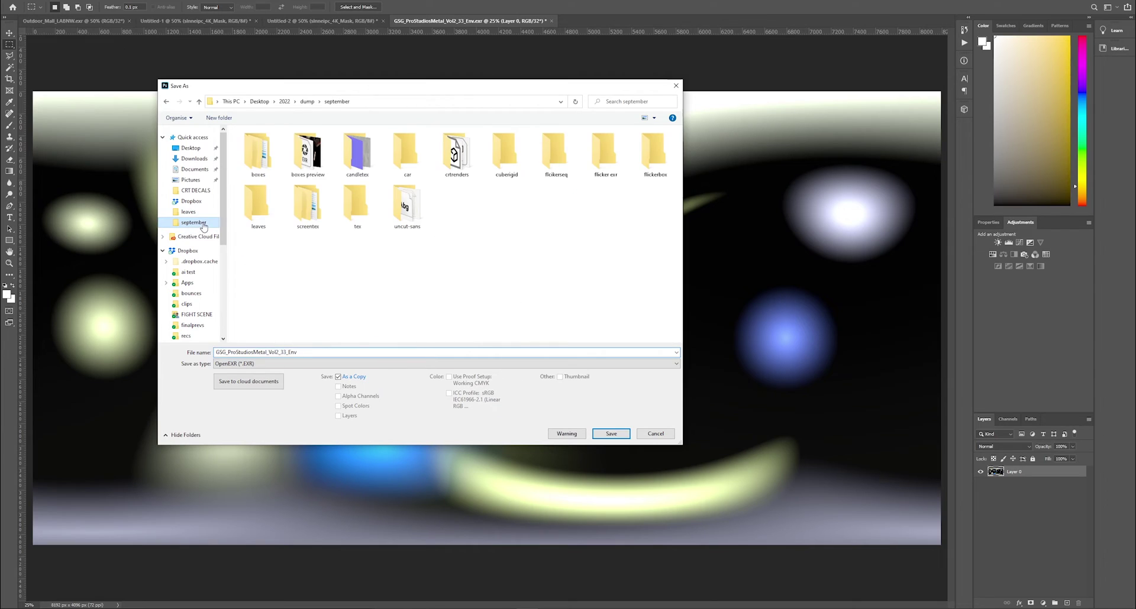
click(613, 438)
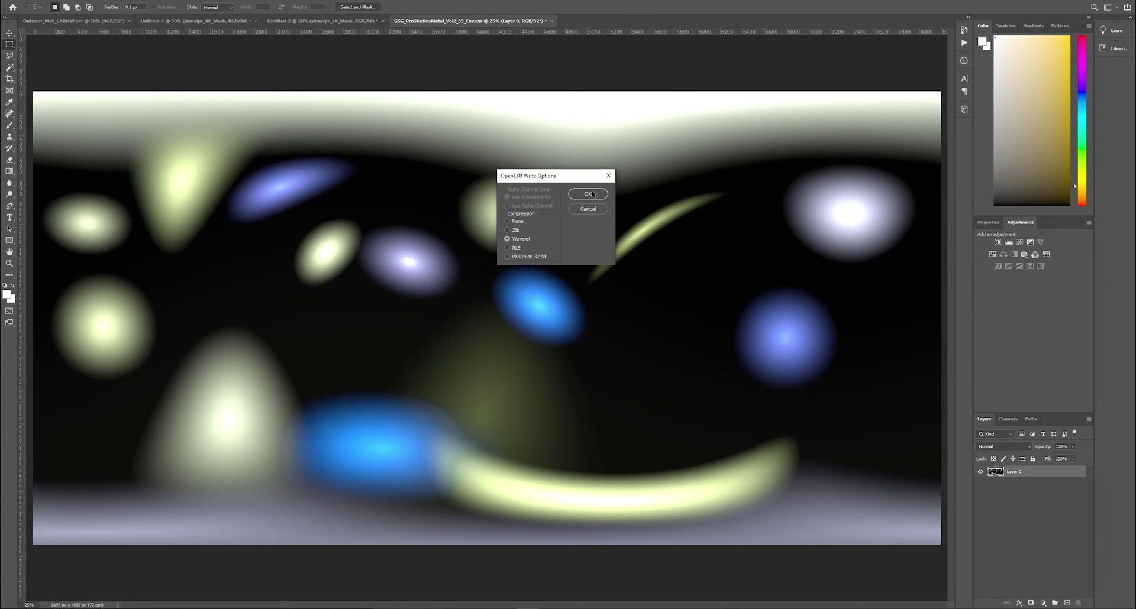
click(591, 194)
- Load the recoloured GSG_ProStudiosMetal_Vol2_33_Env.exr from september into the sky's image texture
mouse_move(693, 607)
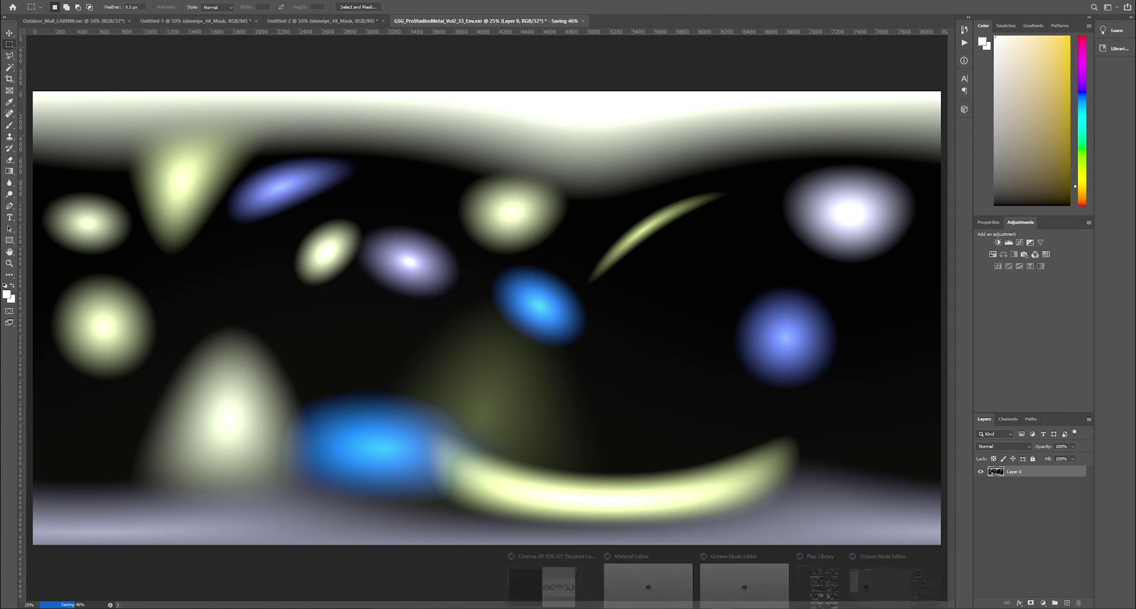
click(562, 585)
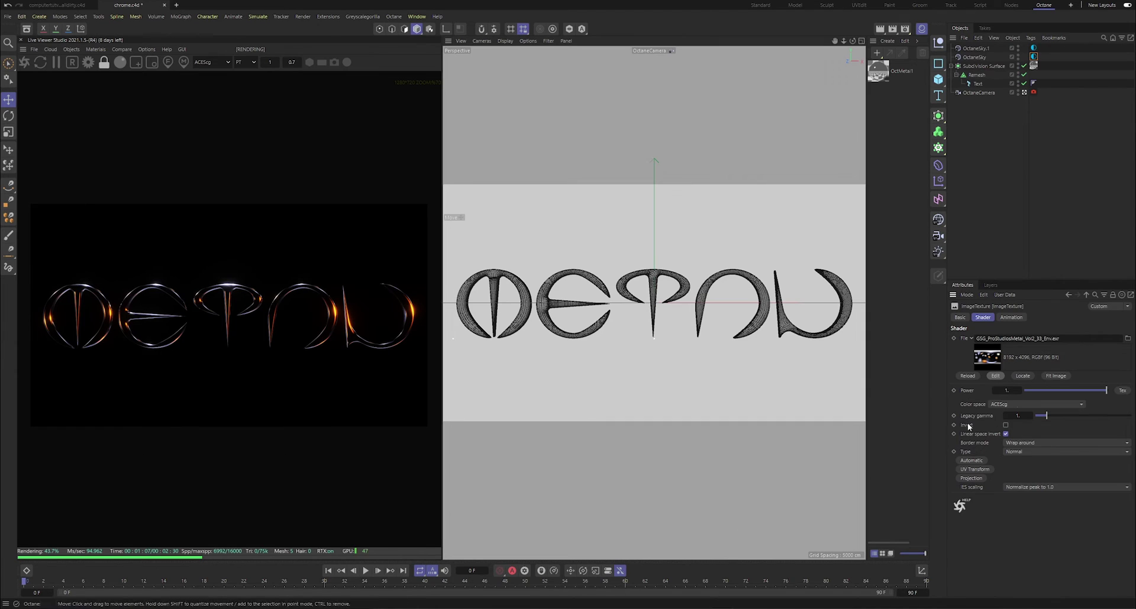
click(1127, 339)
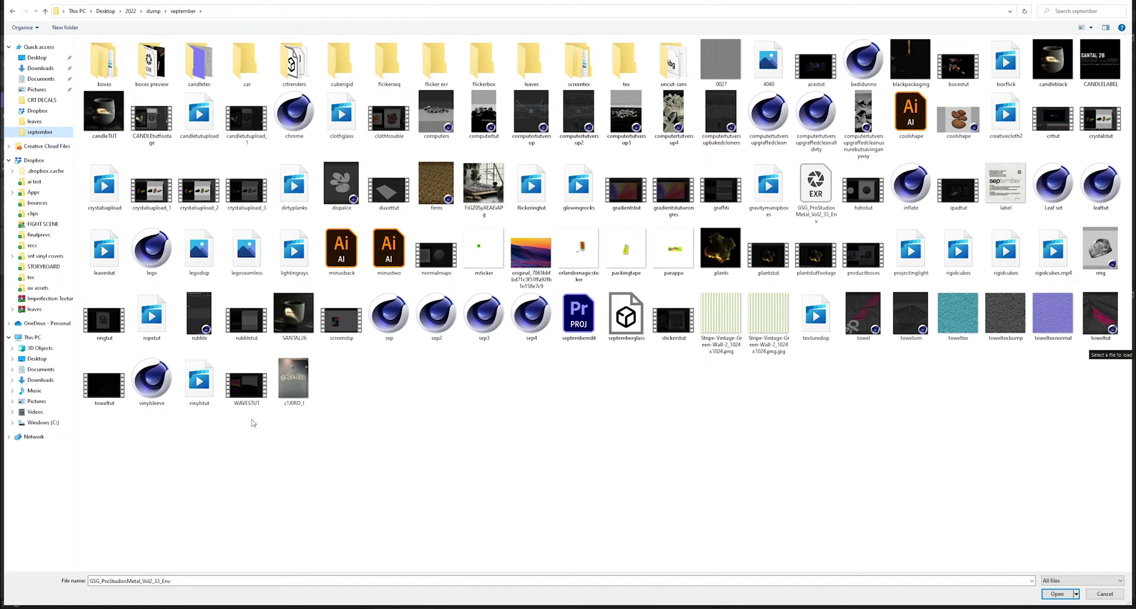
key(Return)
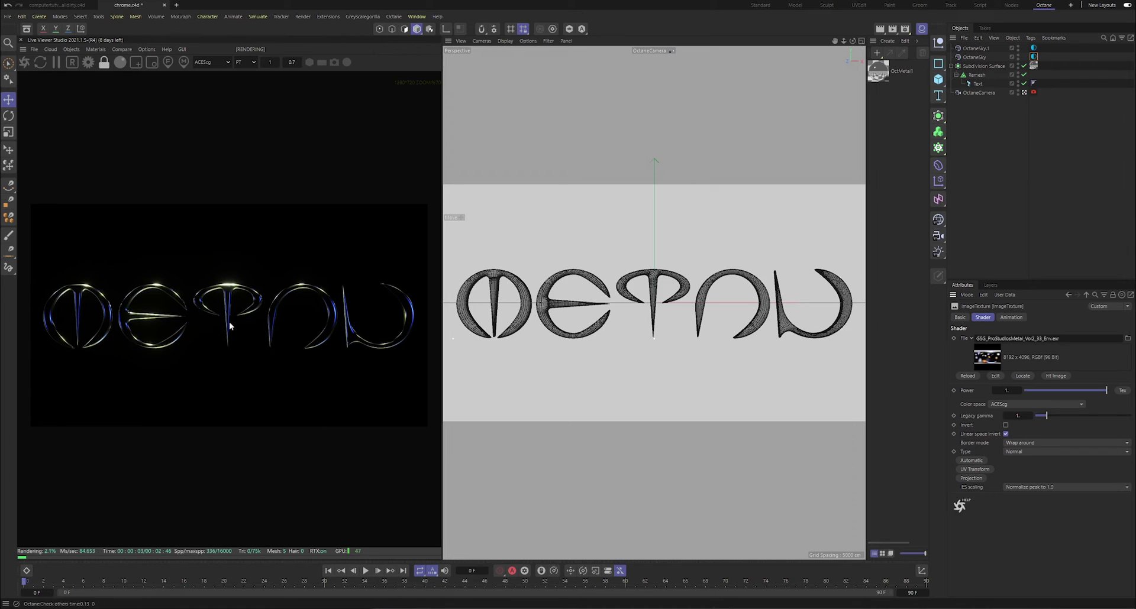
- Adjust the sky's RotX several times to move the blue and pale-yellow highlights across the letters
click(1034, 57)
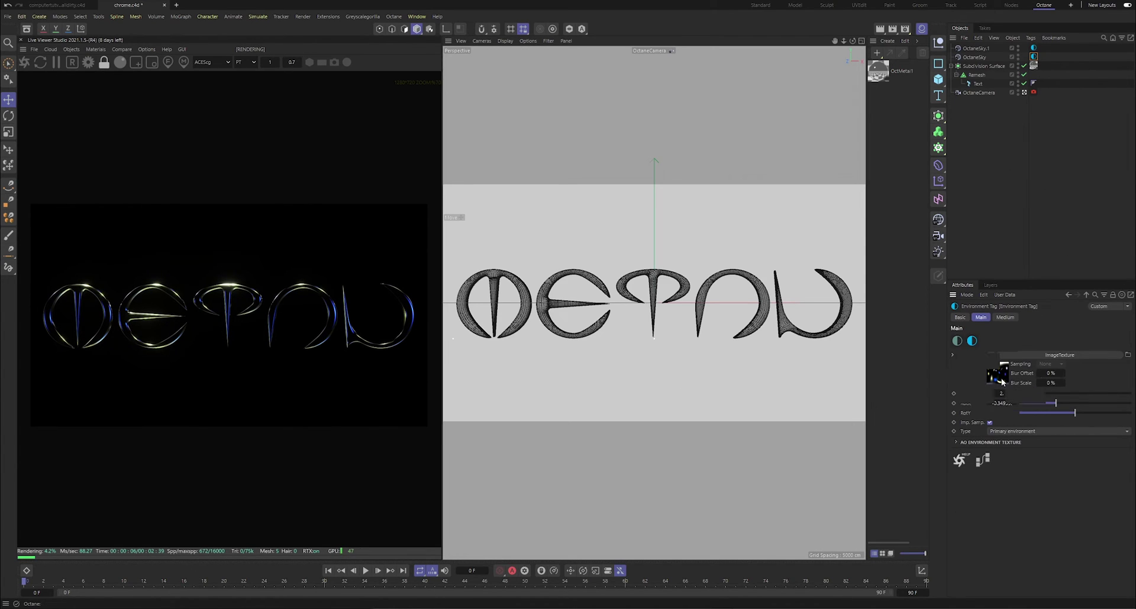
click(1000, 376)
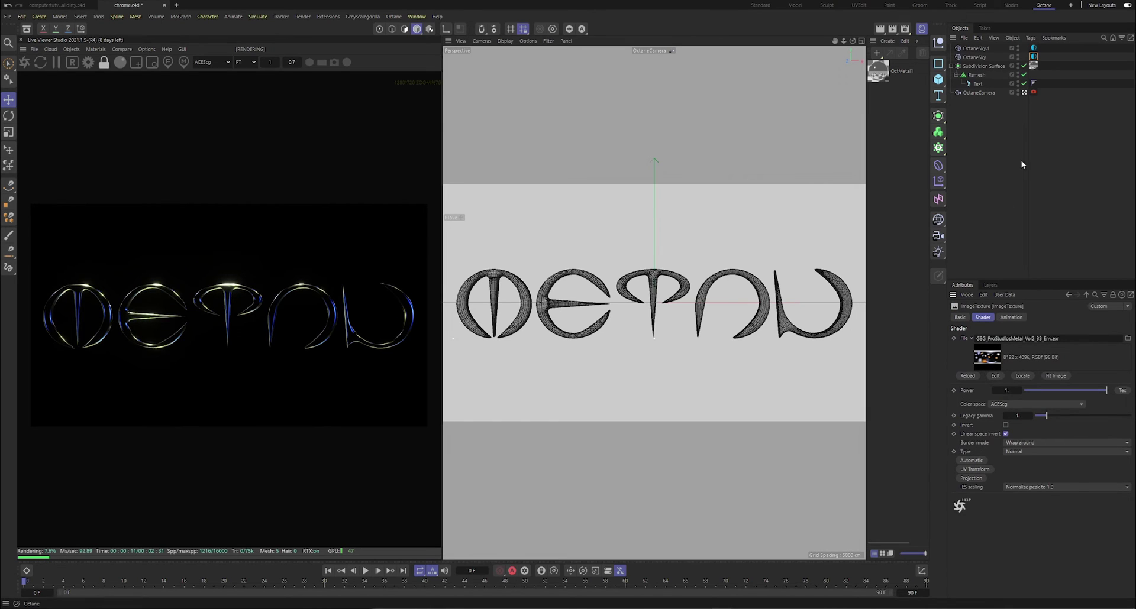
click(1034, 57)
drag(1056, 403, 1040, 404)
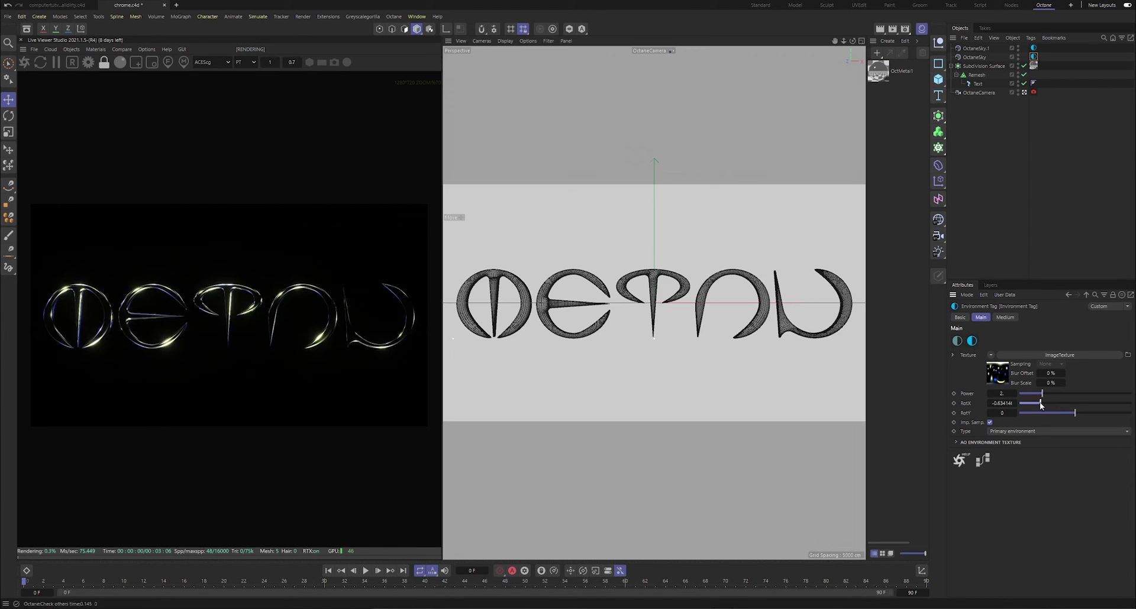
click(1092, 403)
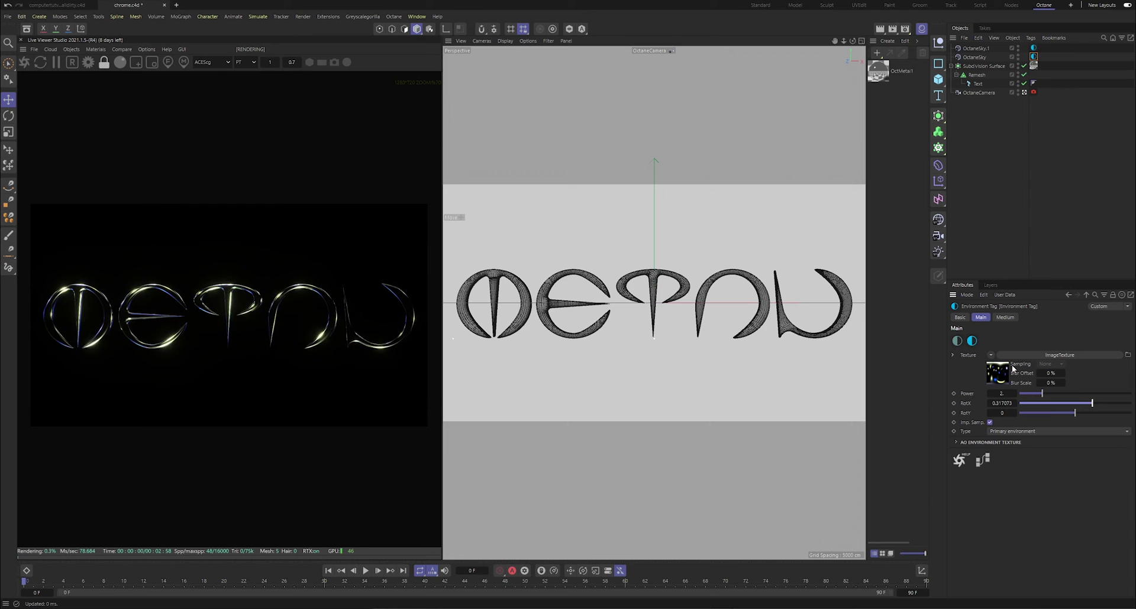
click(982, 461)
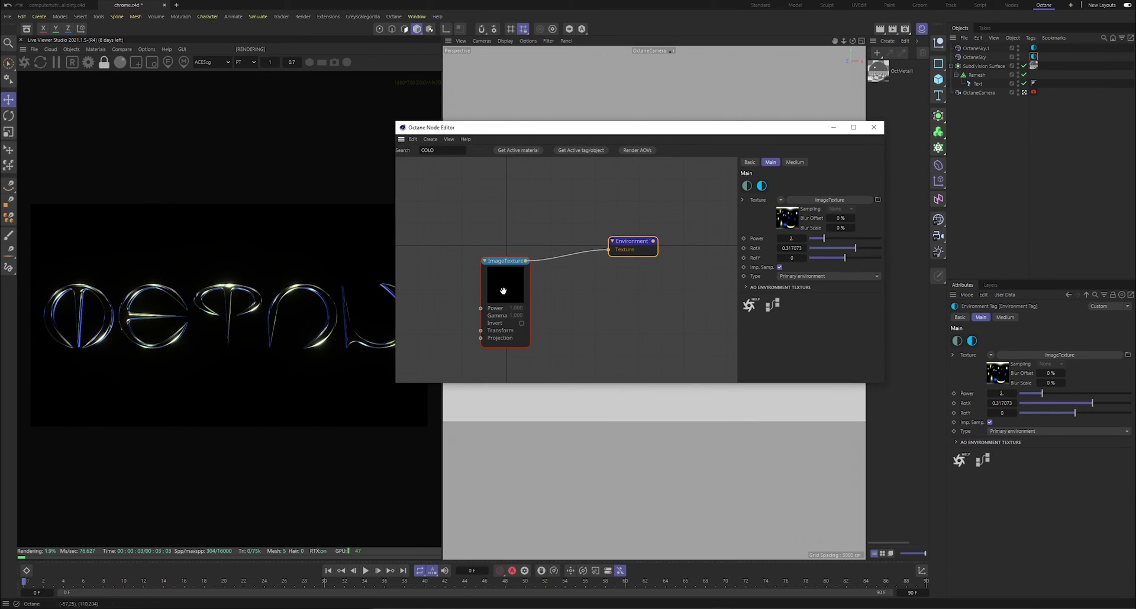
click(833, 127)
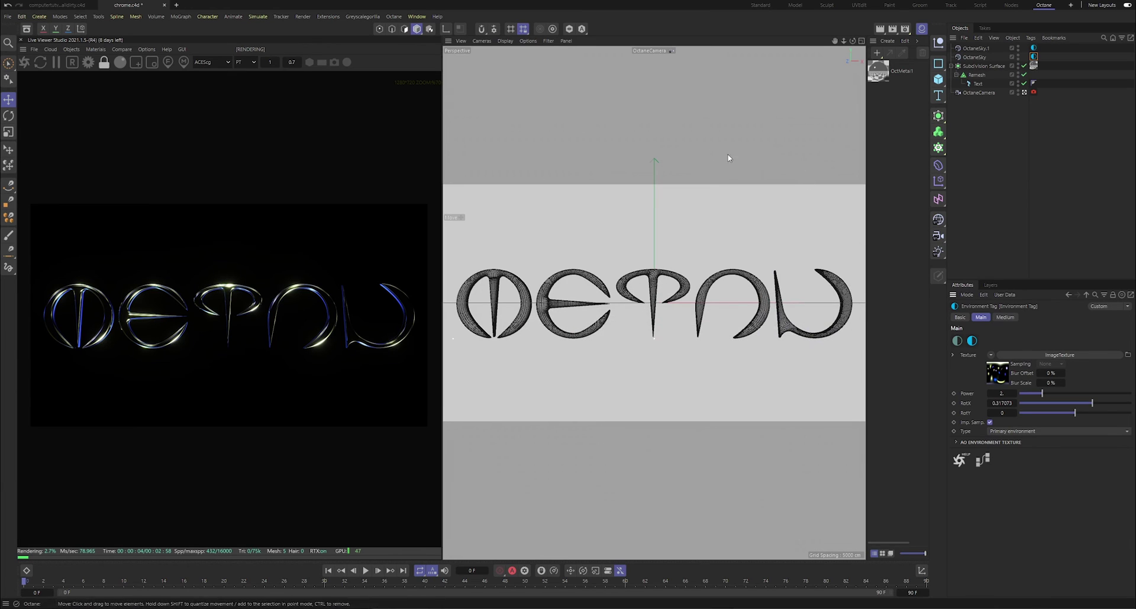
click(1110, 405)
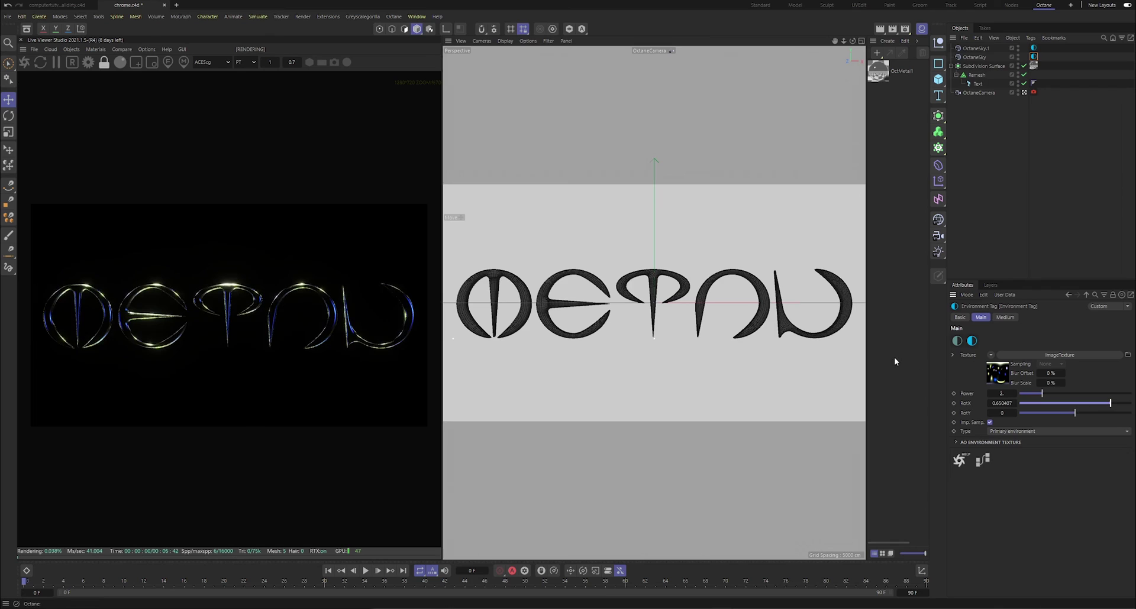
- Set the Environment Tag RotX to 0.341463 and inspect the blue chrome reflections in the Live Viewer
click(1094, 404)
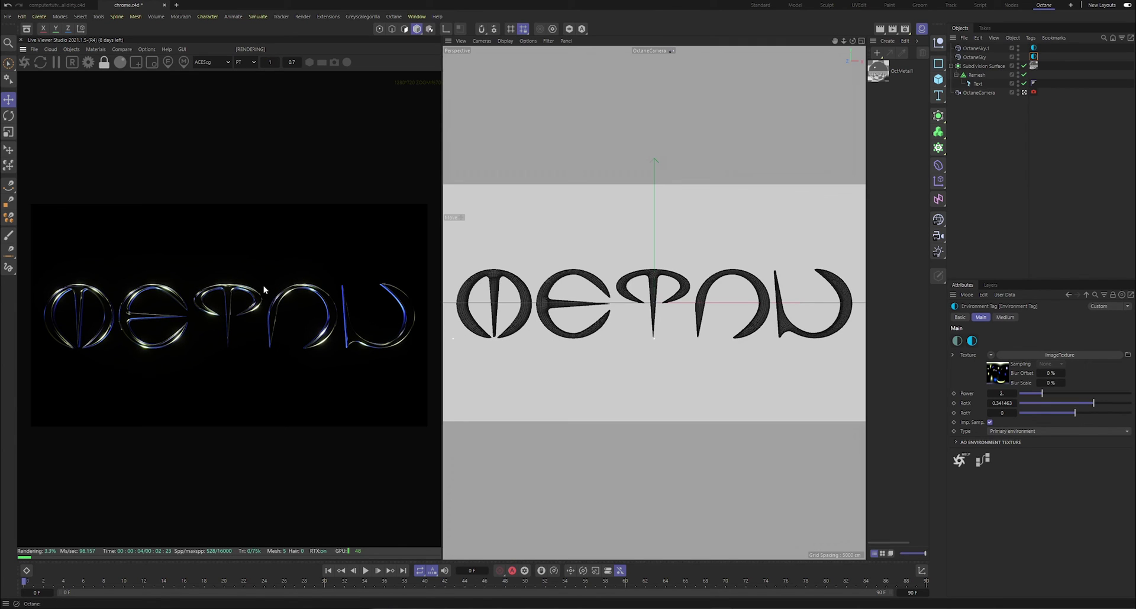
scroll(264, 289, up, 1)
scroll(351, 274, down, 1)
scroll(335, 303, up, 2)
scroll(336, 299, down, 2)
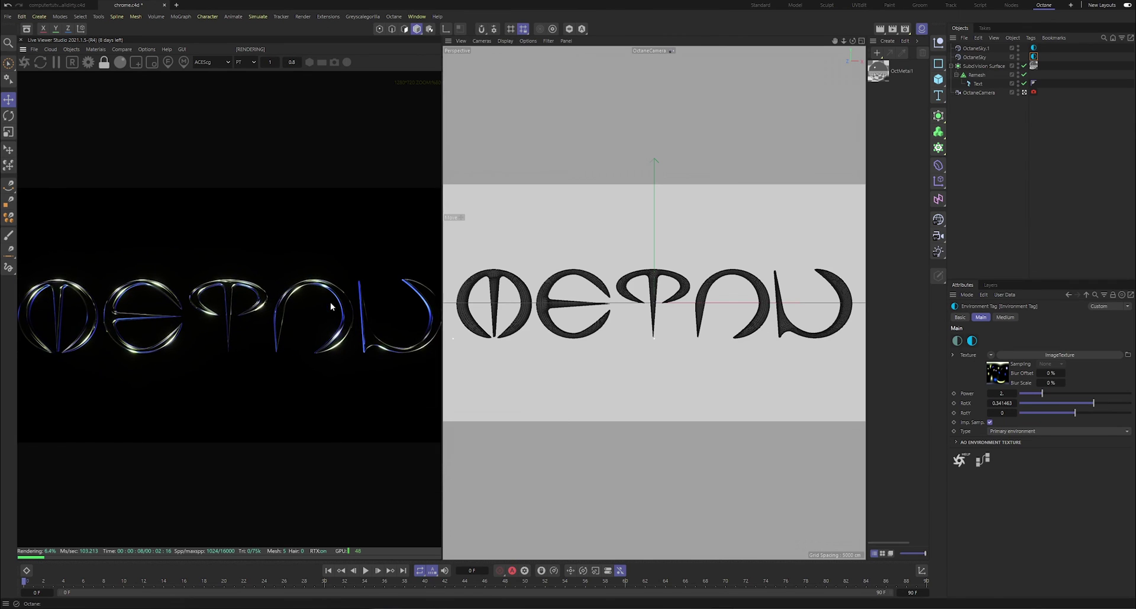